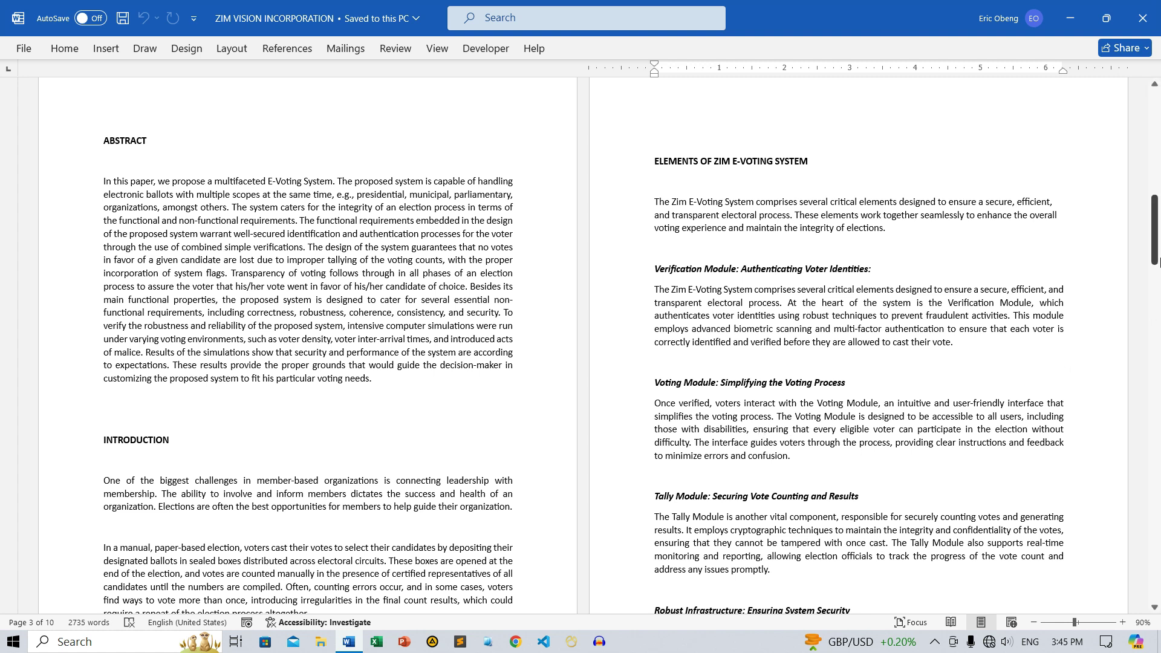
- Apply Heading 1 to the ABSTRACT, INTRODUCTION and ELEMENTS OF ZIM E-VOTING SYSTEM titles
drag(1158, 258, 1155, 145)
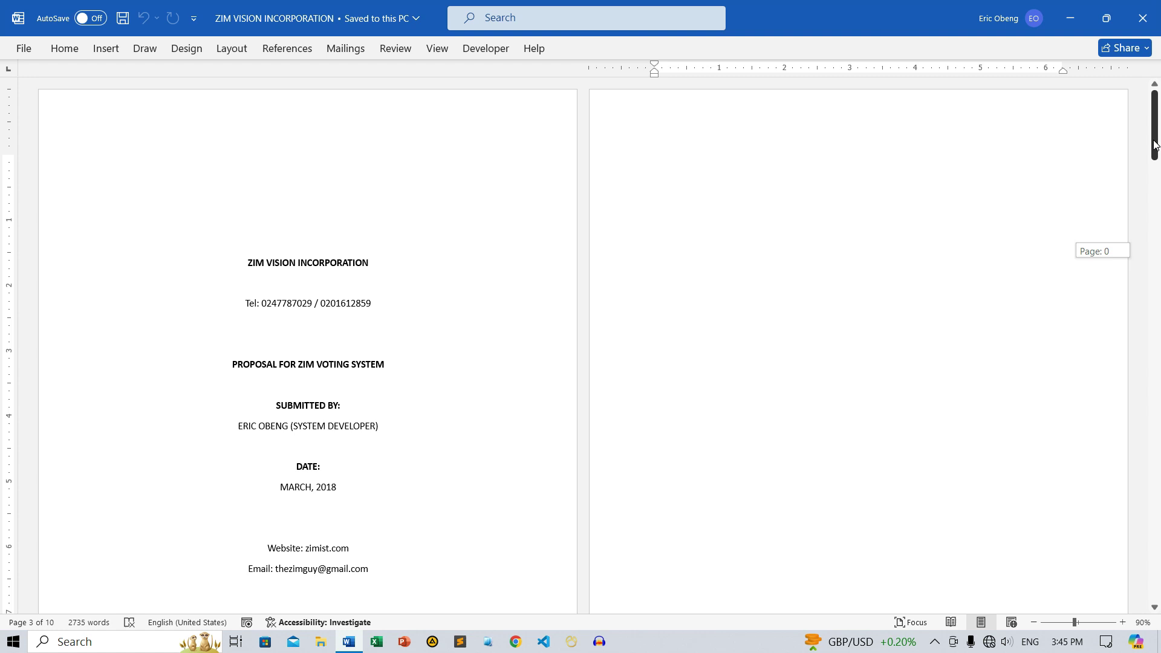
click(881, 147)
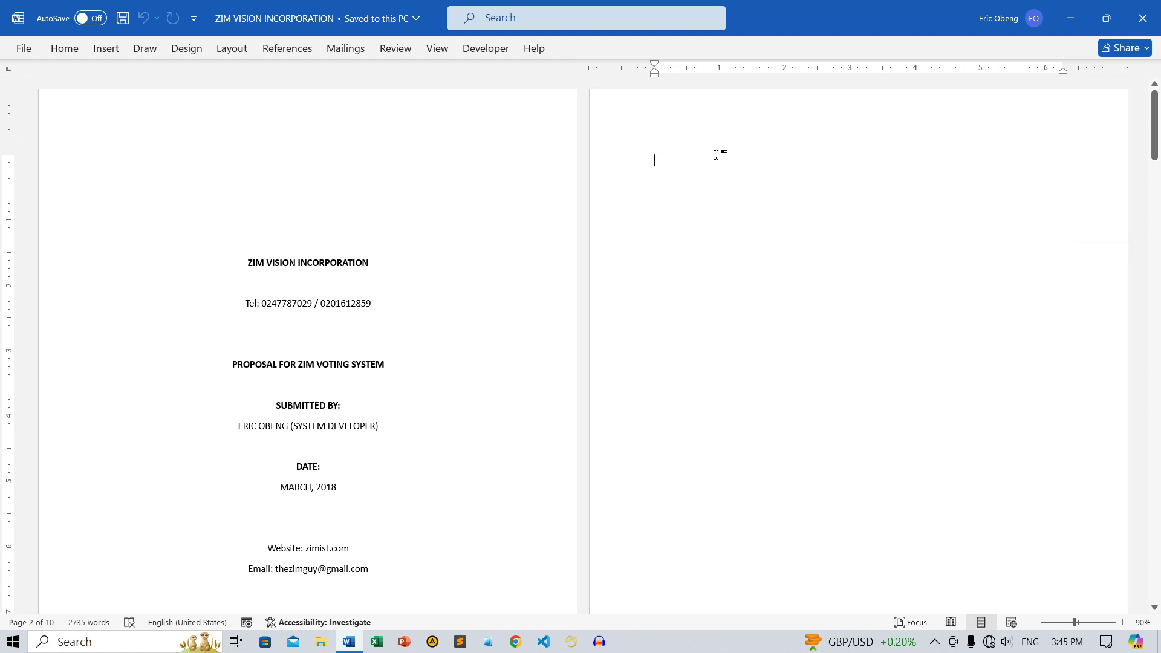
drag(1156, 129, 1158, 228)
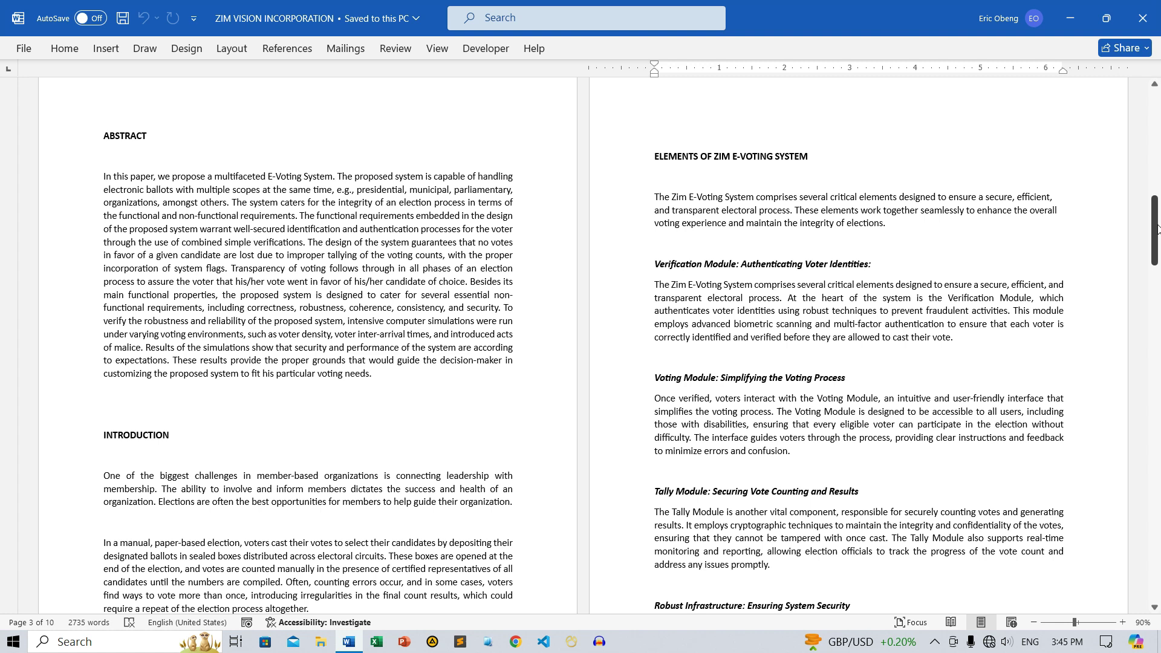
click(1057, 265)
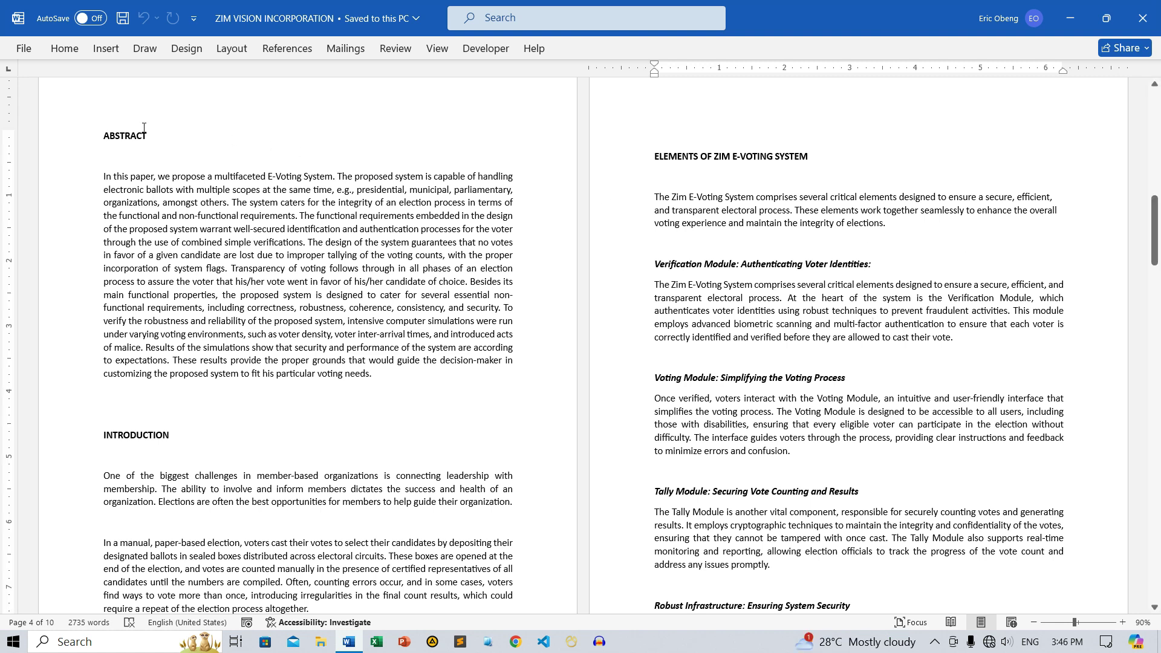
click(60, 140)
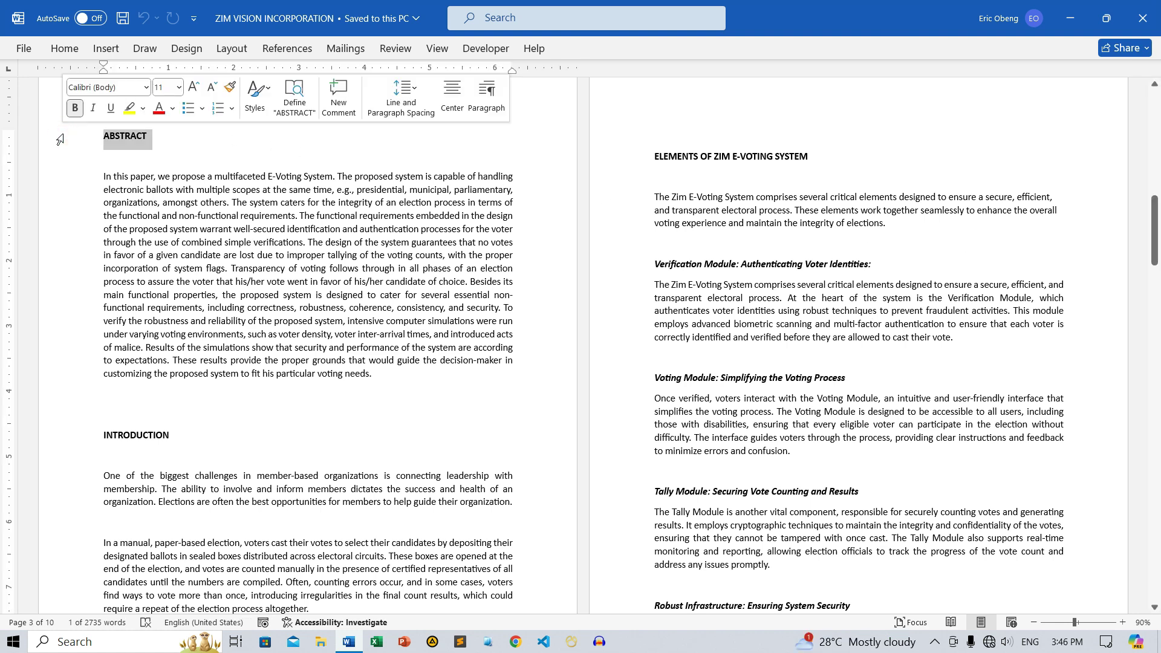
click(64, 49)
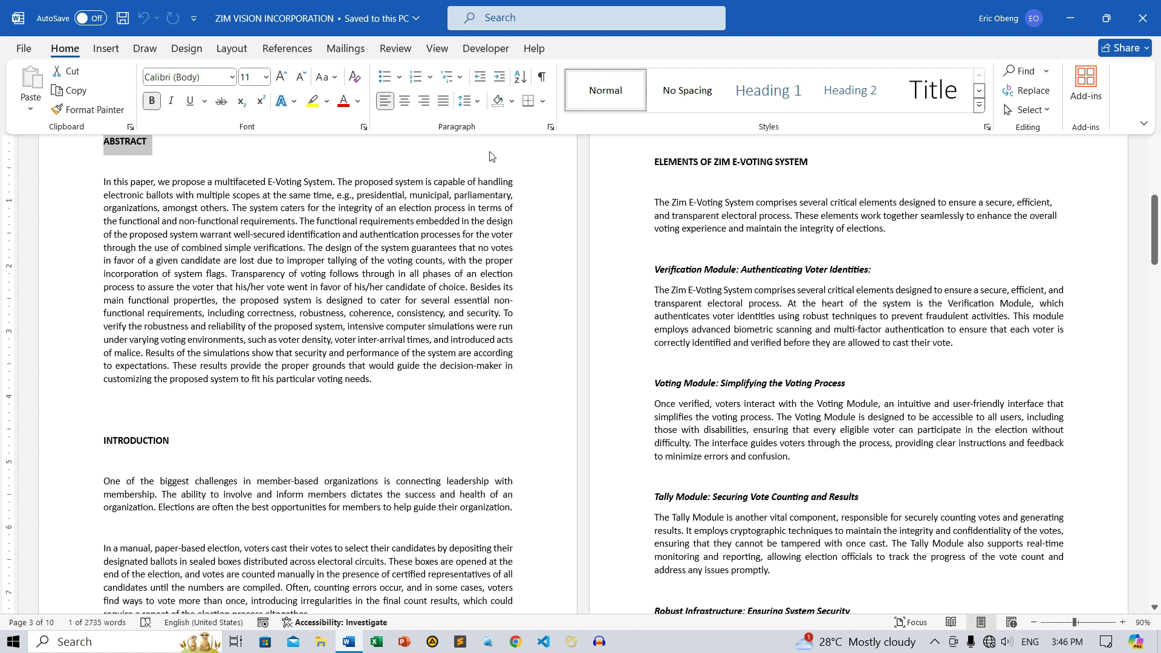
click(762, 100)
click(65, 464)
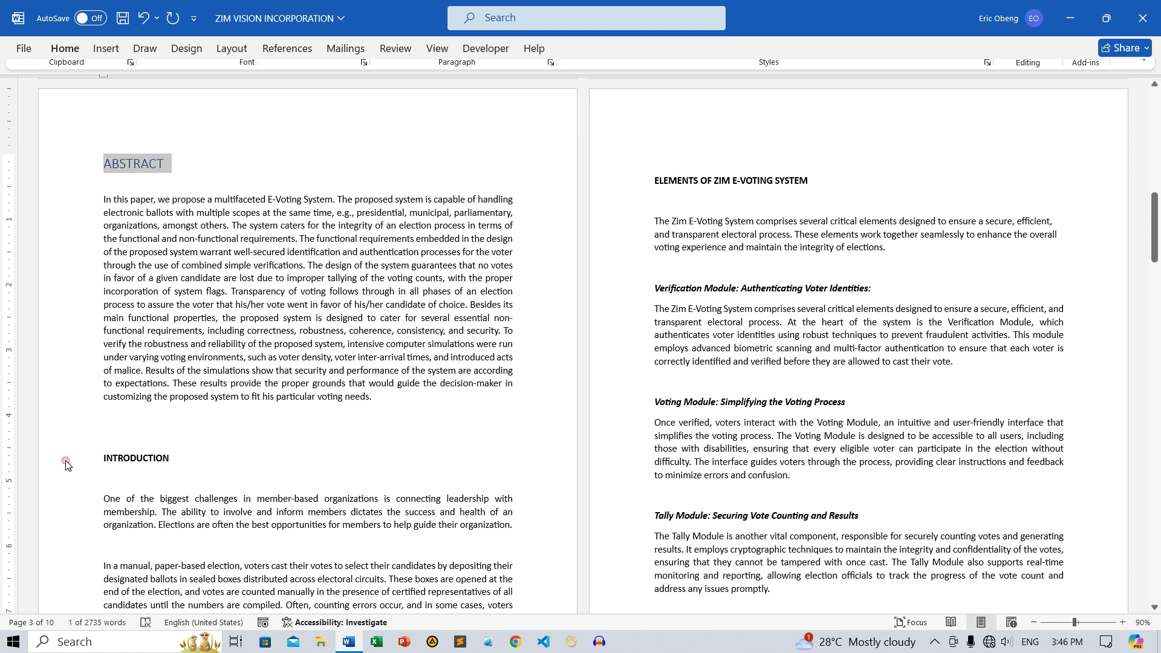
click(64, 48)
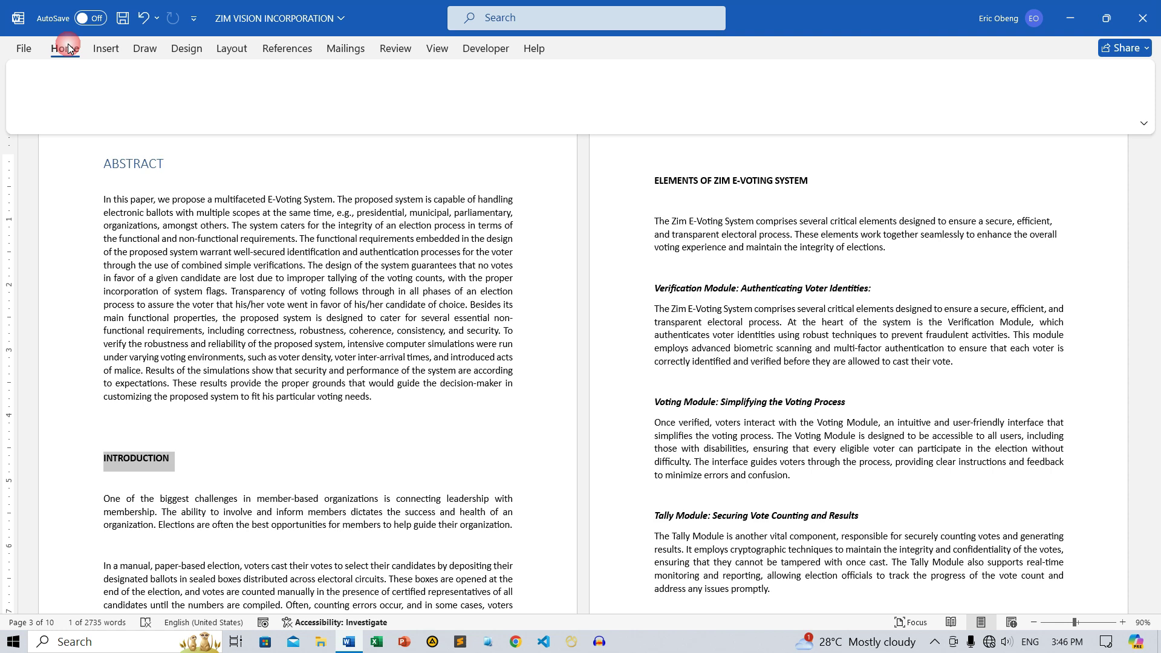
click(779, 101)
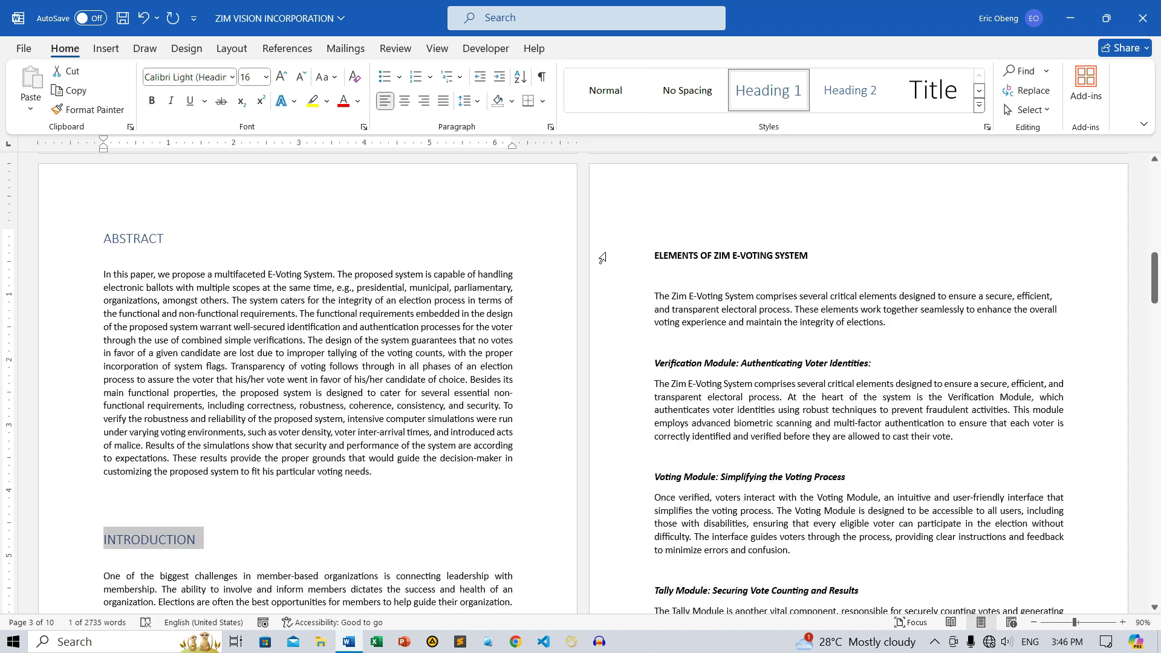
click(602, 259)
click(769, 92)
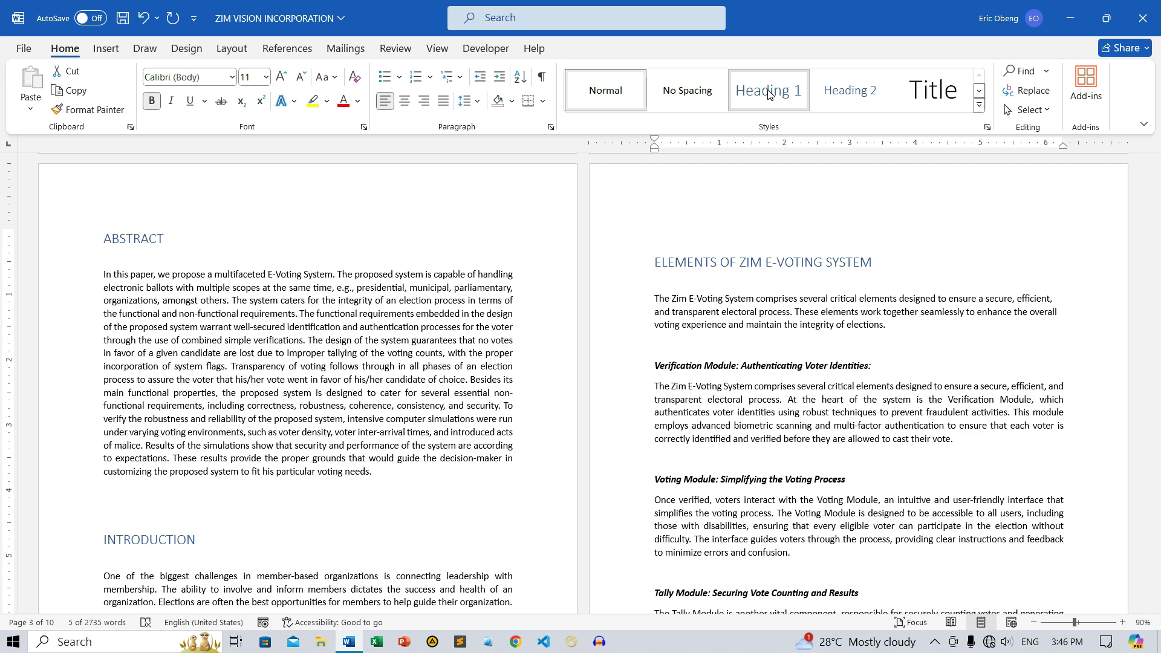
click(605, 262)
- Apply Heading 2 to the Verification Module, Voting Module and Tally Module titles
click(609, 371)
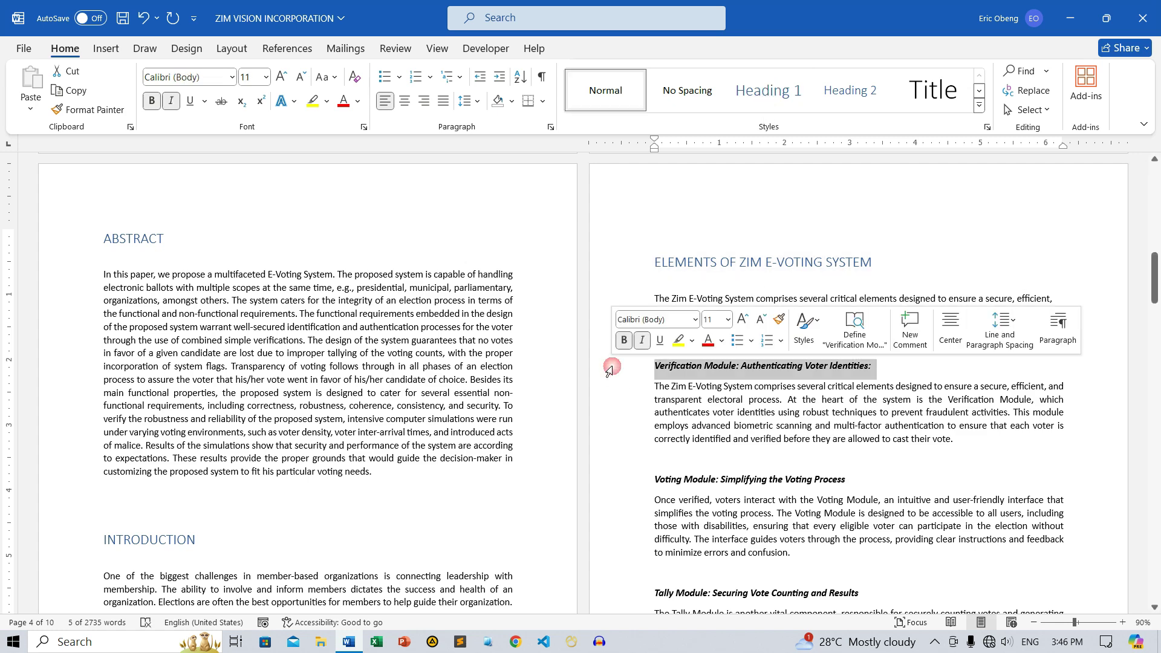
click(859, 96)
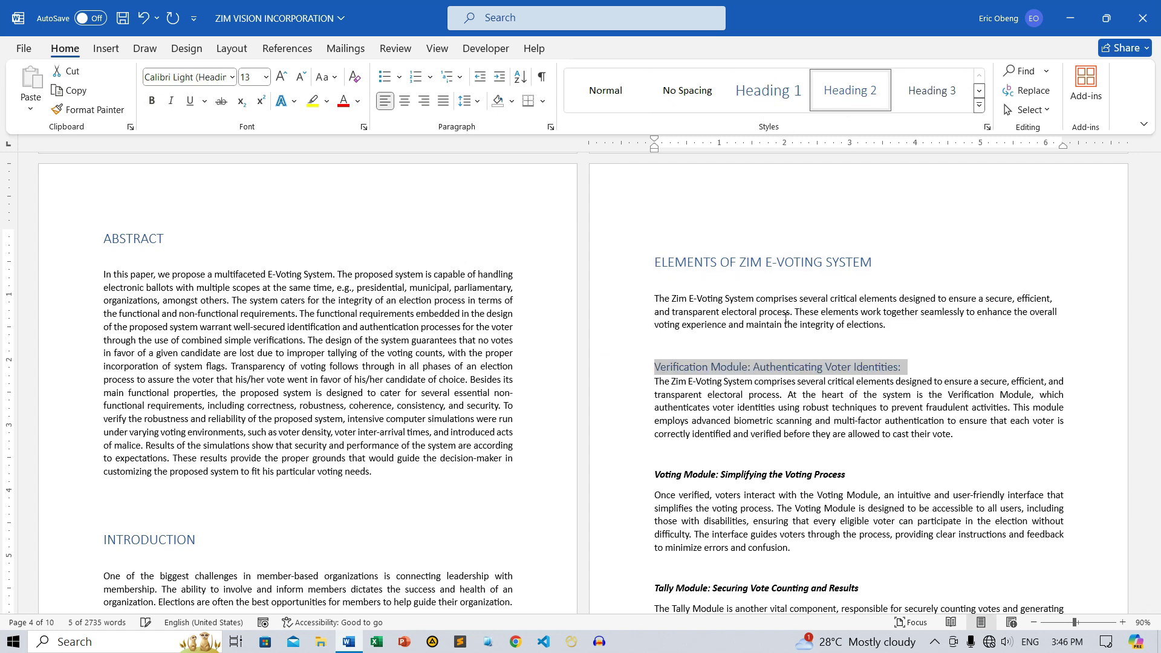
click(609, 478)
click(850, 91)
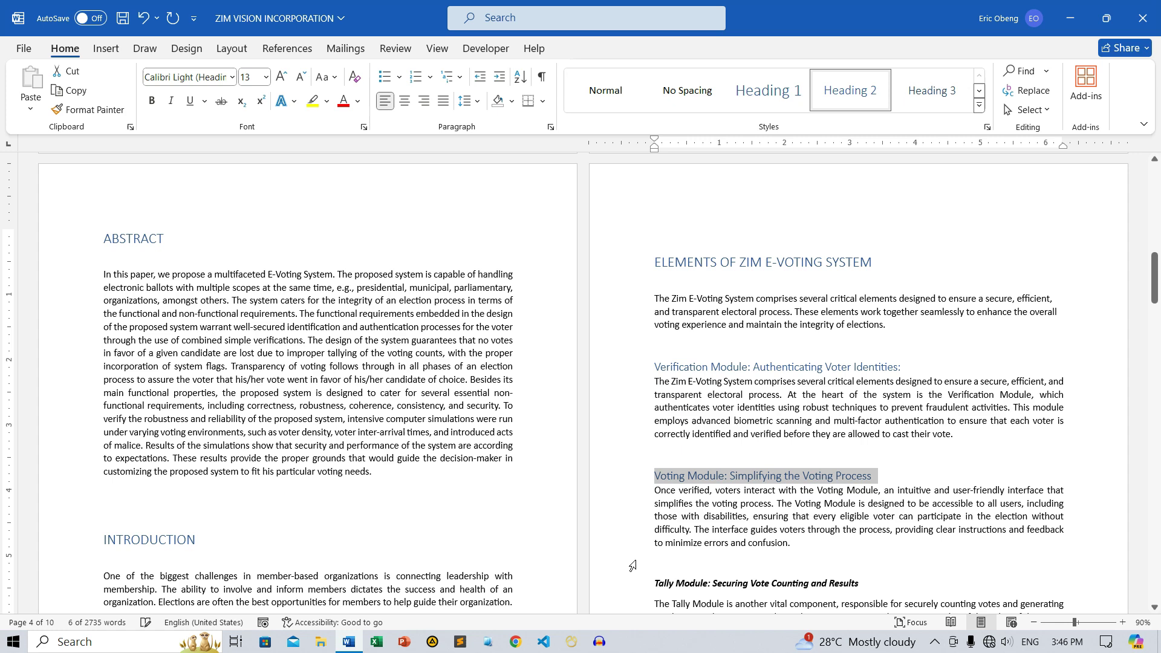
click(624, 583)
click(863, 98)
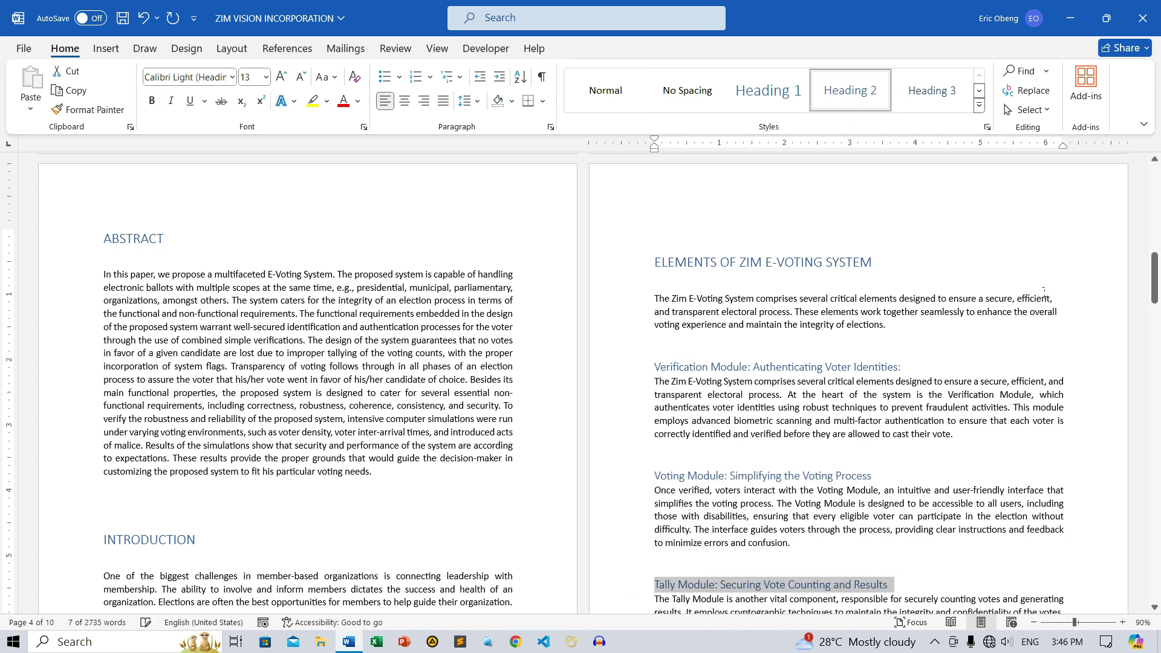
- Make Robust Infrastructure and Audit Trails and Logging Heading 2 with Ctrl+Alt+2
drag(1152, 278, 1152, 319)
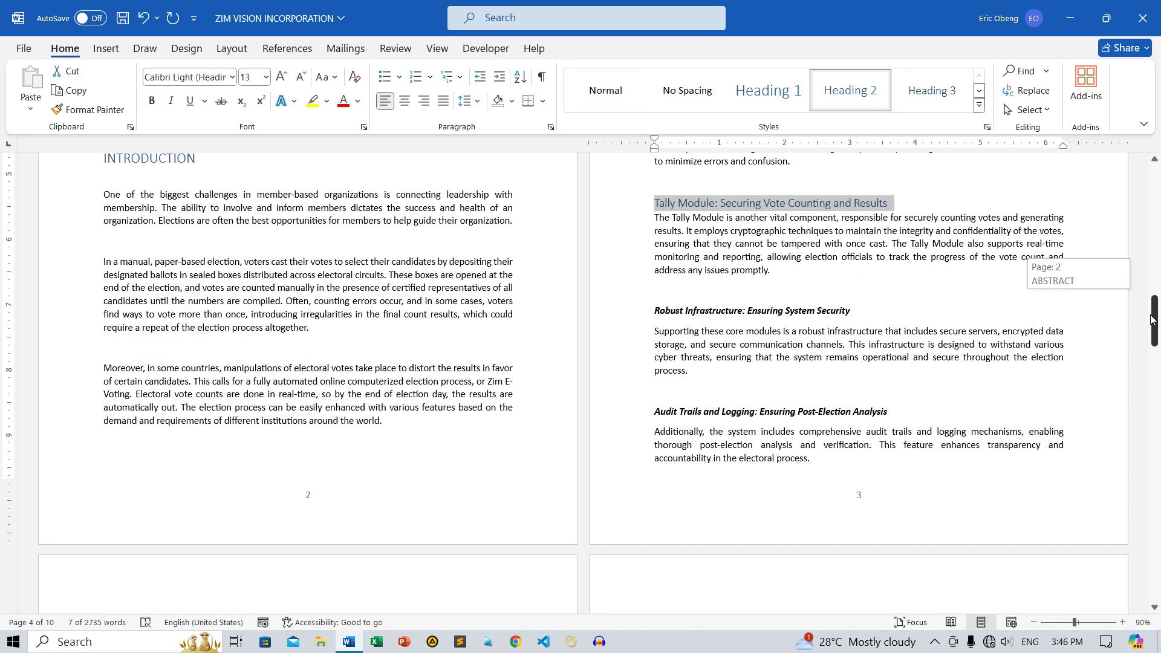
click(621, 316)
key(ctrl+alt+2)
click(613, 409)
key(ctrl+alt+2)
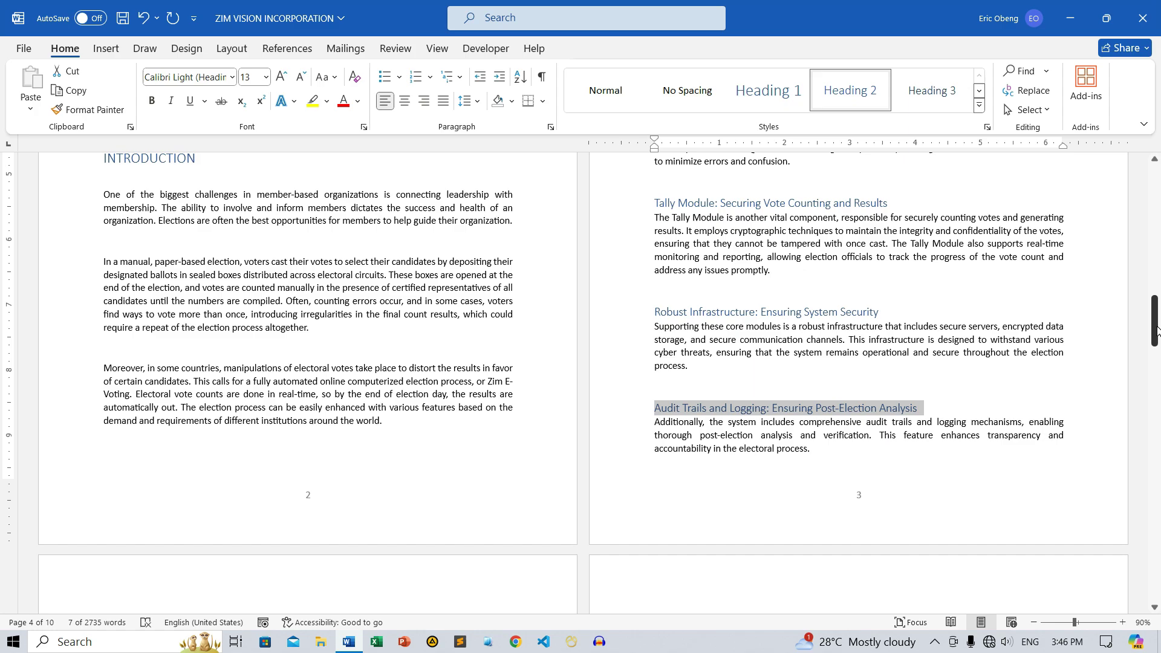
- Make THE VOTERS' REGISTER, THE SERVER SIDE and ADVANTAGES OF ZIM E-VOTING SYSTEM Heading 1
scroll(613, 416, down, 10)
click(67, 248)
key(ctrl+alt+1)
drag(1152, 377, 1152, 417)
click(67, 511)
key(ctrl+alt+1)
click(613, 369)
key(ctrl+alt+1)
click(613, 464)
- Make Enhanced Security, Increased Efficiency, User-Friendly Interface, Cost-Effectiveness and Environmental Impact Heading 2
key(ctrl+alt+2)
click(648, 561)
key(ctrl+alt+2)
click(67, 307)
key(ctrl+alt+2)
click(67, 411)
key(ctrl+alt+2)
click(66, 512)
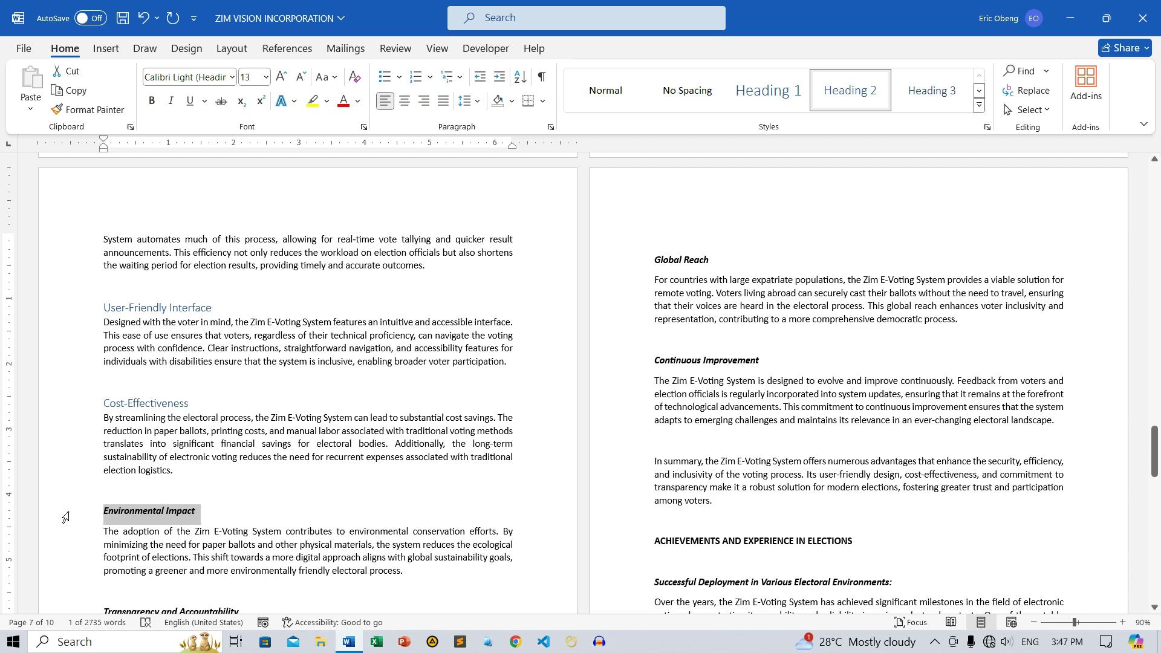
key(ctrl+alt+2)
- Make Global Reach, Continuous Improvement, Transparency and Accountability, and Scalability Heading 2
click(602, 261)
key(ctrl+alt+2)
click(605, 356)
click(862, 100)
drag(1152, 458, 1152, 471)
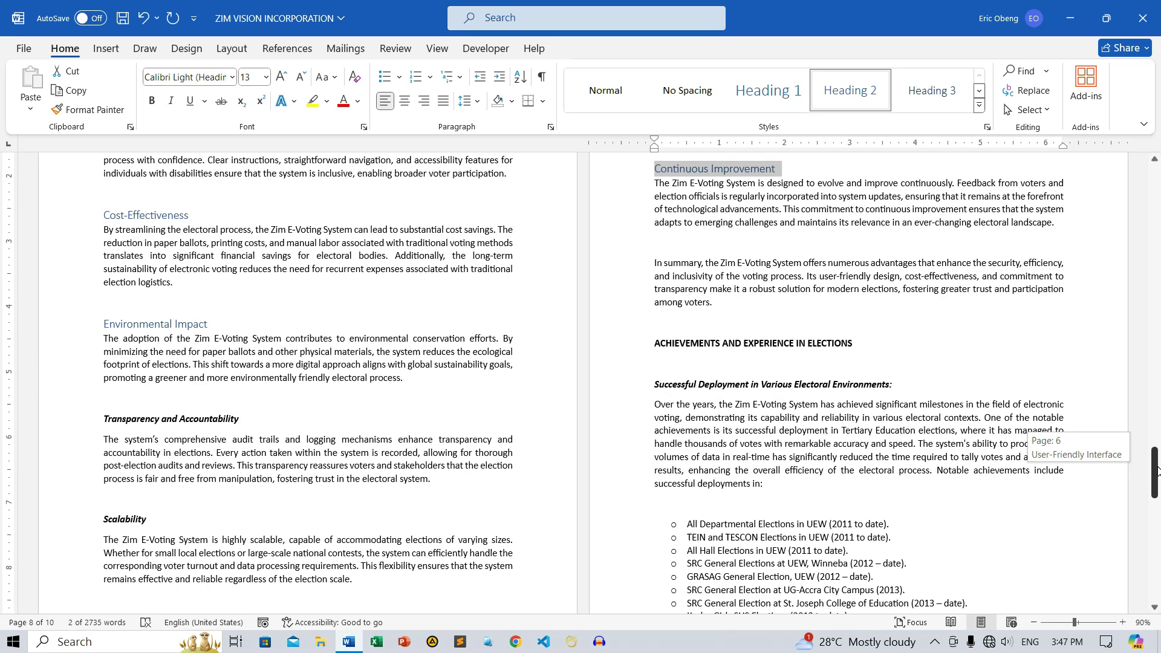
click(67, 419)
key(ctrl+alt+2)
click(67, 515)
key(ctrl+alt+2)
- Make ACHIEVEMENTS AND EXPERIENCE IN ELECTIONS Heading 1, with Successful Deployment and Real-Time Monitoring as Heading 2
click(806, 354)
click(768, 90)
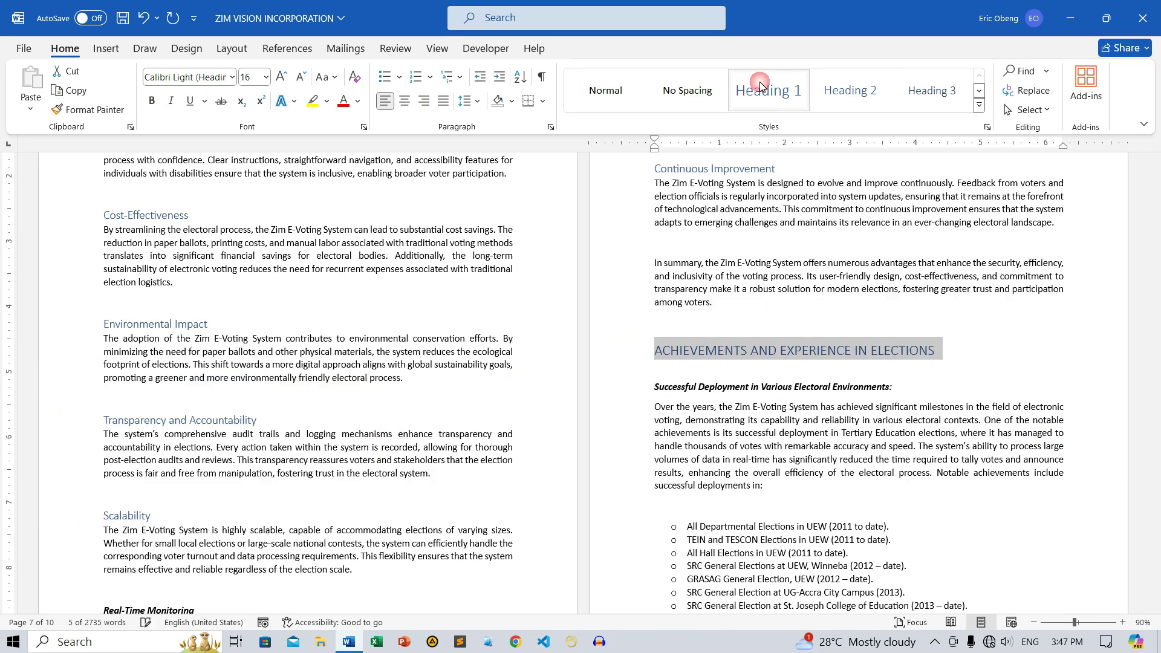
click(605, 384)
click(850, 90)
drag(1152, 475, 1152, 499)
triple_click(109, 409)
key(ctrl+alt+2)
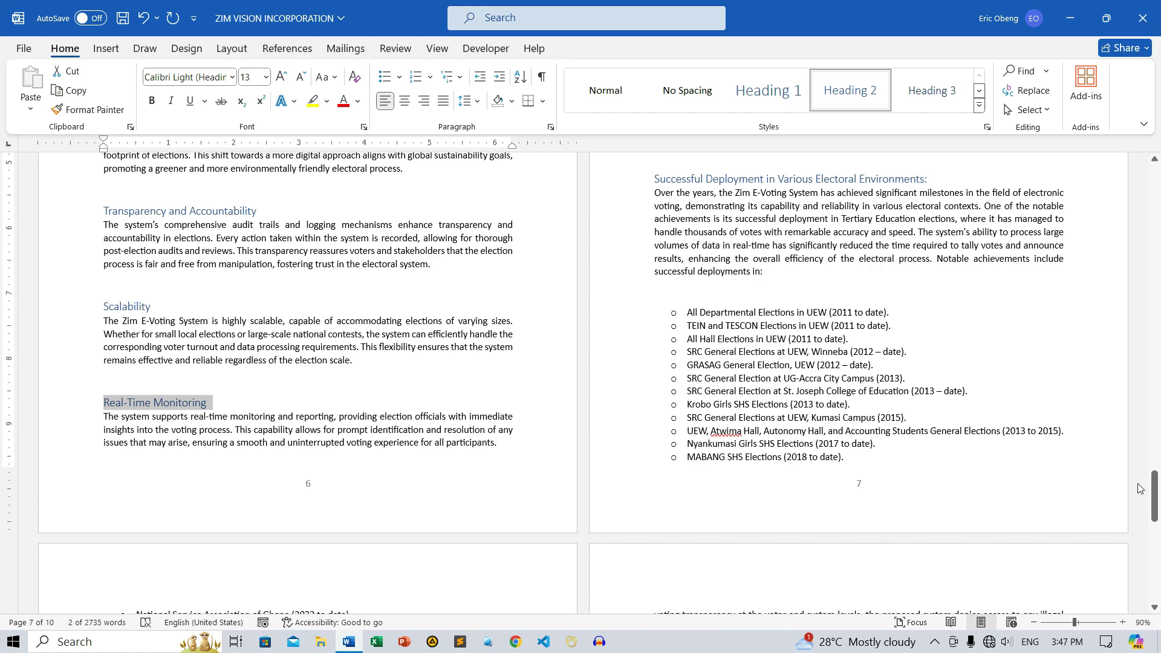
- Make Rigorous Security Protocols, Extensive Experience, Promotion of Electoral Transparency and Ongoing Improvements Heading 2
scroll(108, 408, down, 10)
click(66, 219)
key(ctrl+alt+2)
click(67, 337)
key(ctrl+alt+2)
click(66, 458)
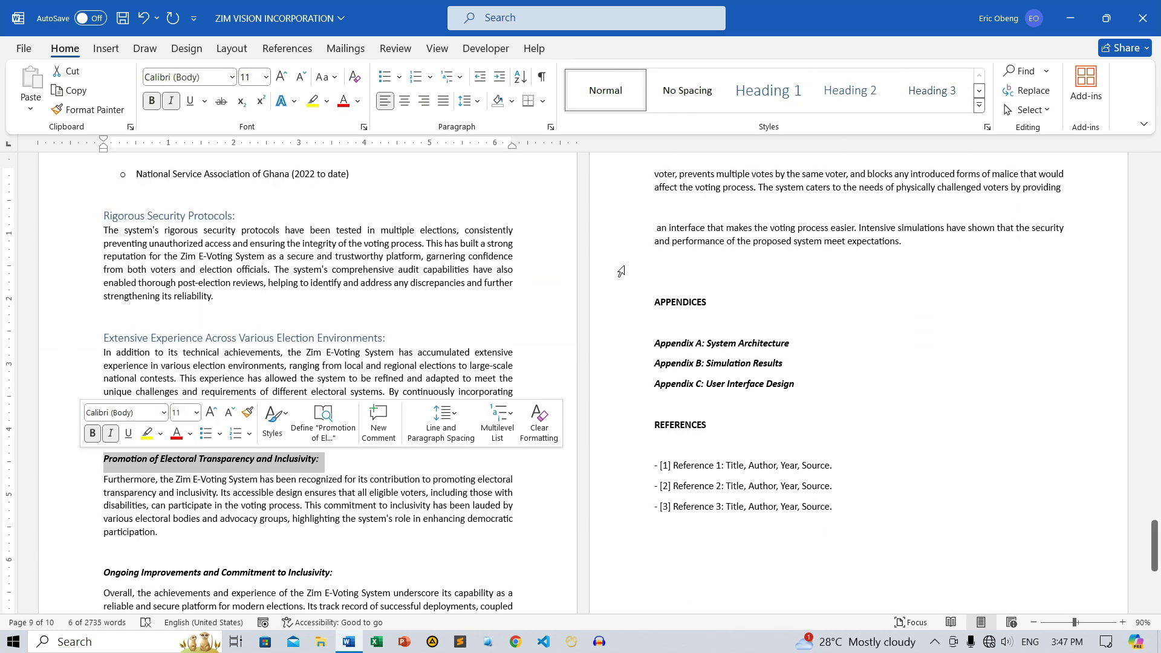
key(ctrl+alt+2)
click(67, 572)
key(ctrl+alt+2)
- Make APPENDICES, REFERENCES and CONCLUSION Heading 1 and the three Appendix lines Heading 2
click(617, 302)
key(ctrl+alt+1)
drag(620, 348, 620, 387)
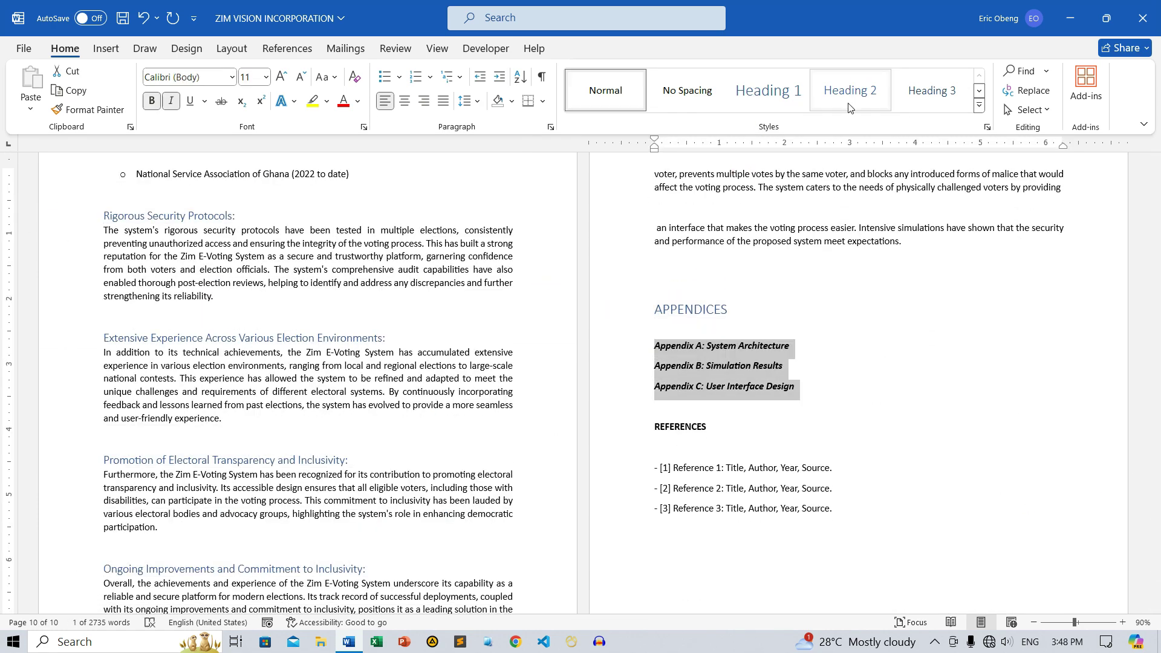
key(ctrl+alt+2)
click(617, 415)
key(ctrl+alt+1)
scroll(71, 432, down, 4)
click(70, 432)
key(ctrl+alt+1)
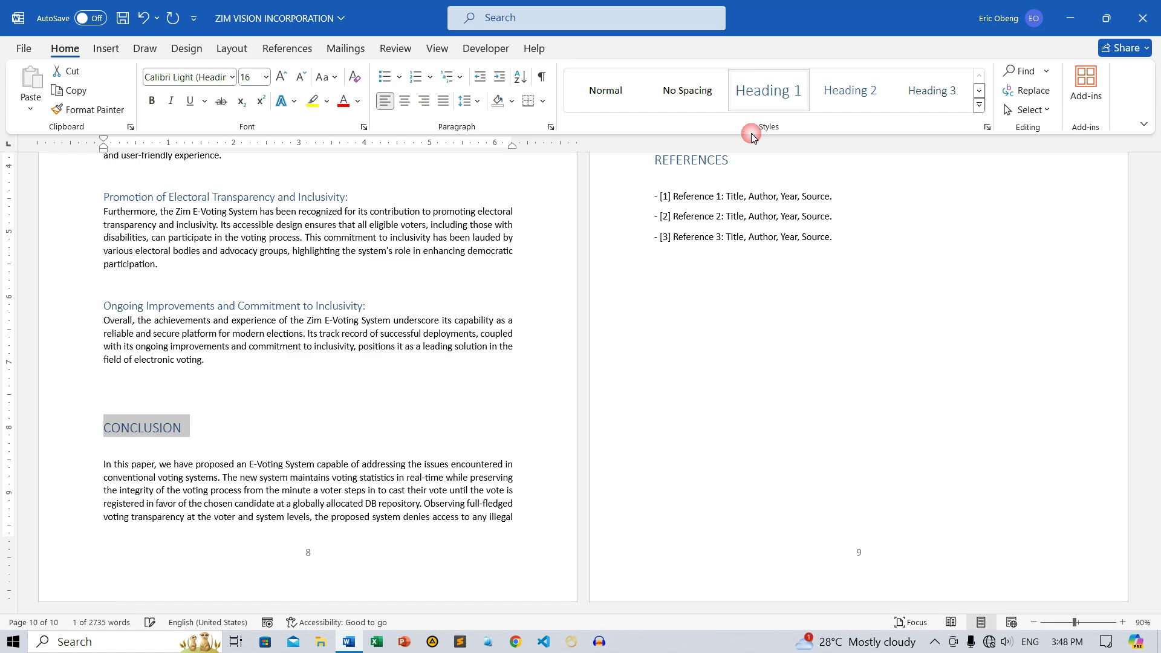
drag(1154, 574, 1135, 253)
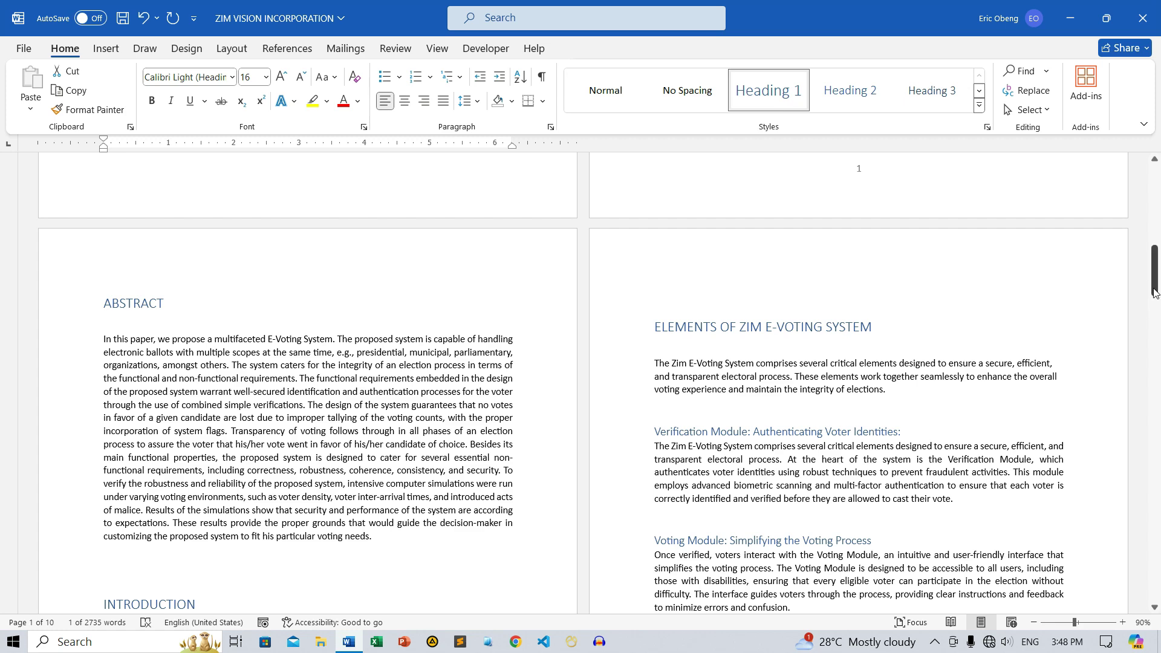
- Put the cursor on the empty page 2 after the cover and collapse the ribbon
drag(1153, 284, 1153, 203)
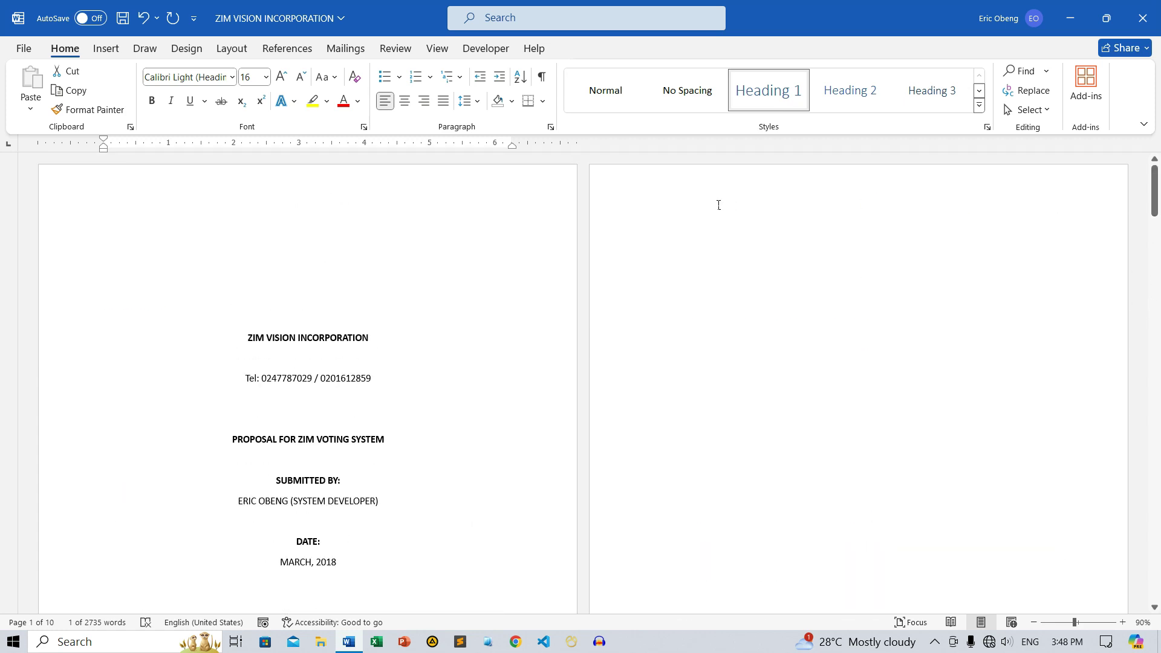
click(648, 203)
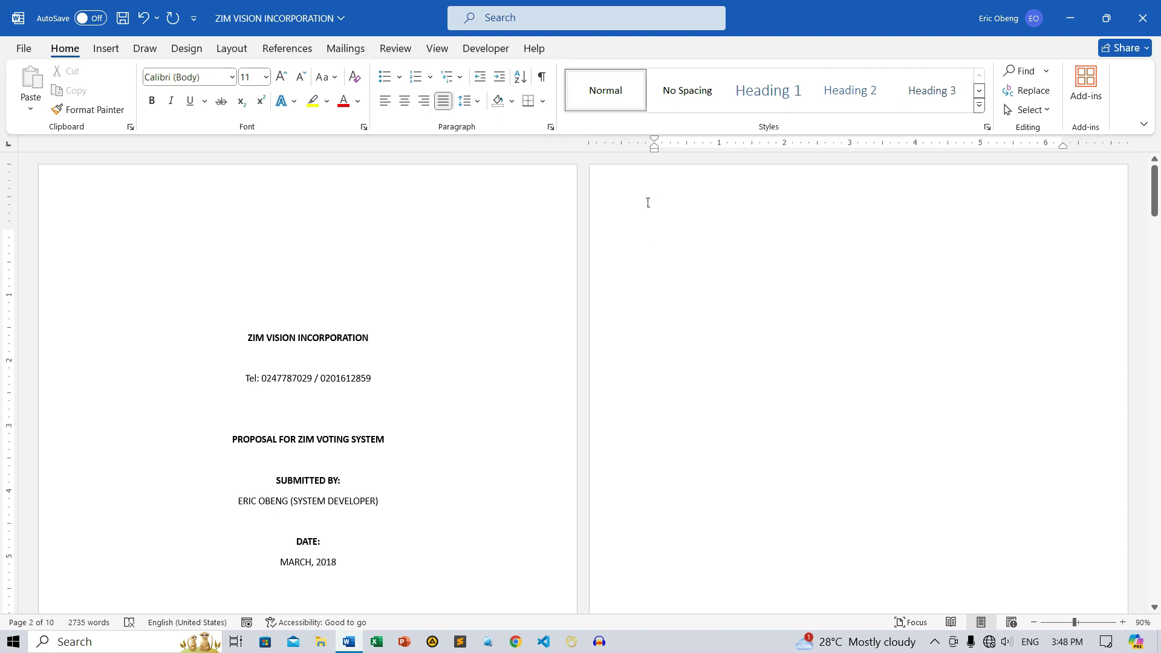
key(ctrl+F1)
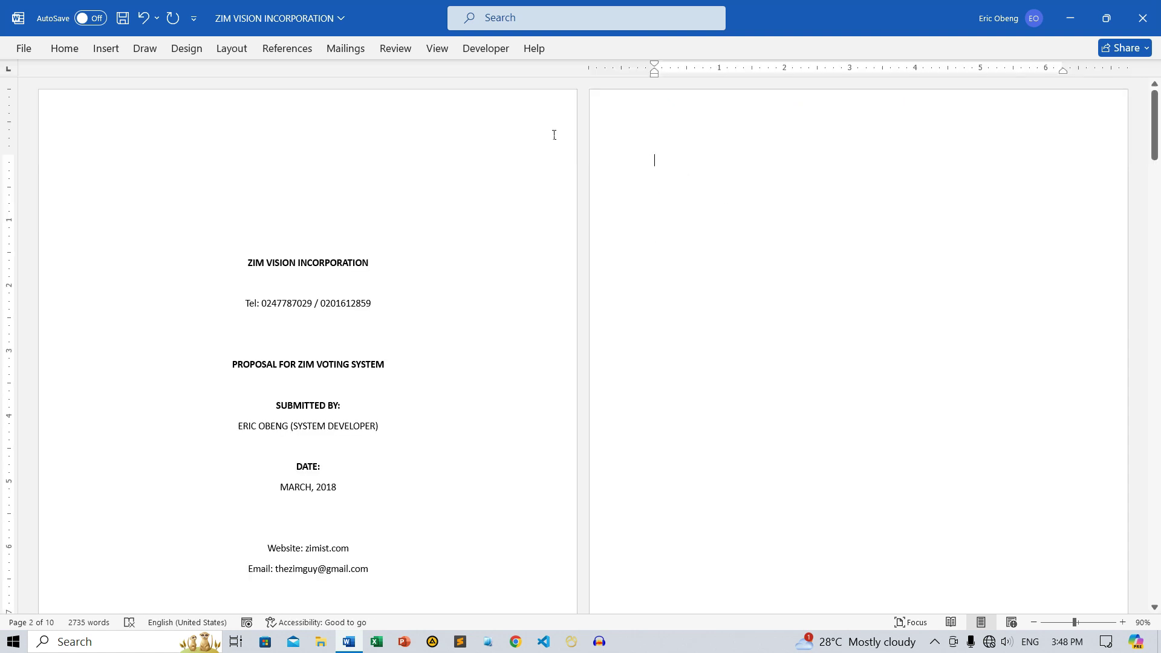
- Insert the Automatic Table 2 table of contents on page 2 from the References tab
click(287, 48)
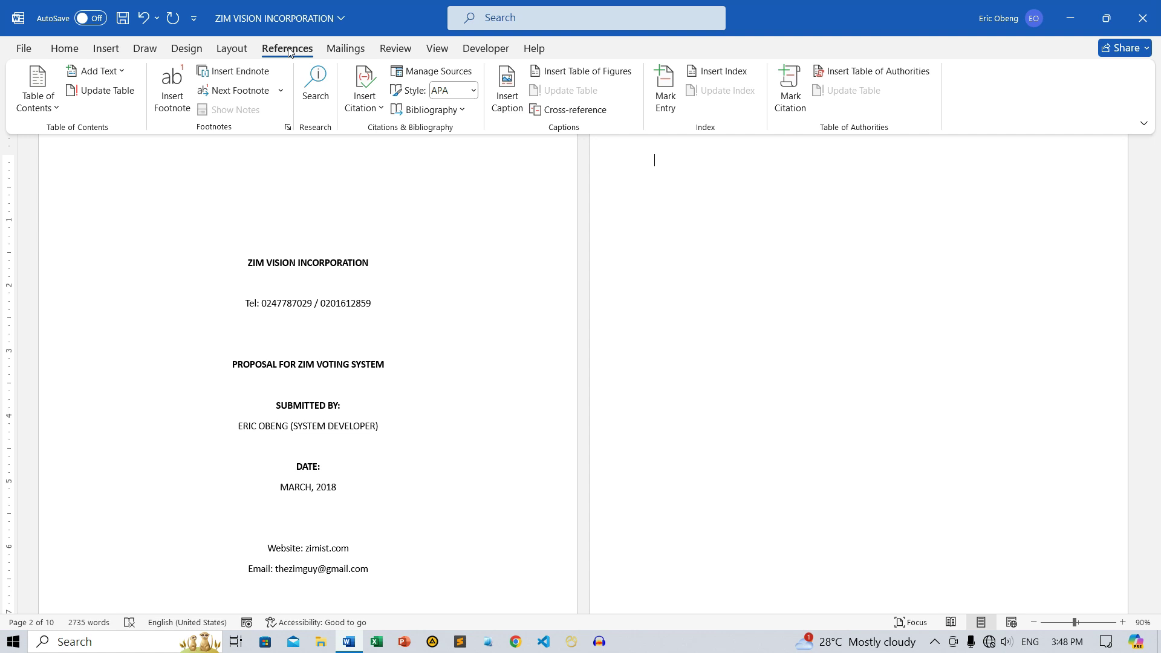
click(52, 108)
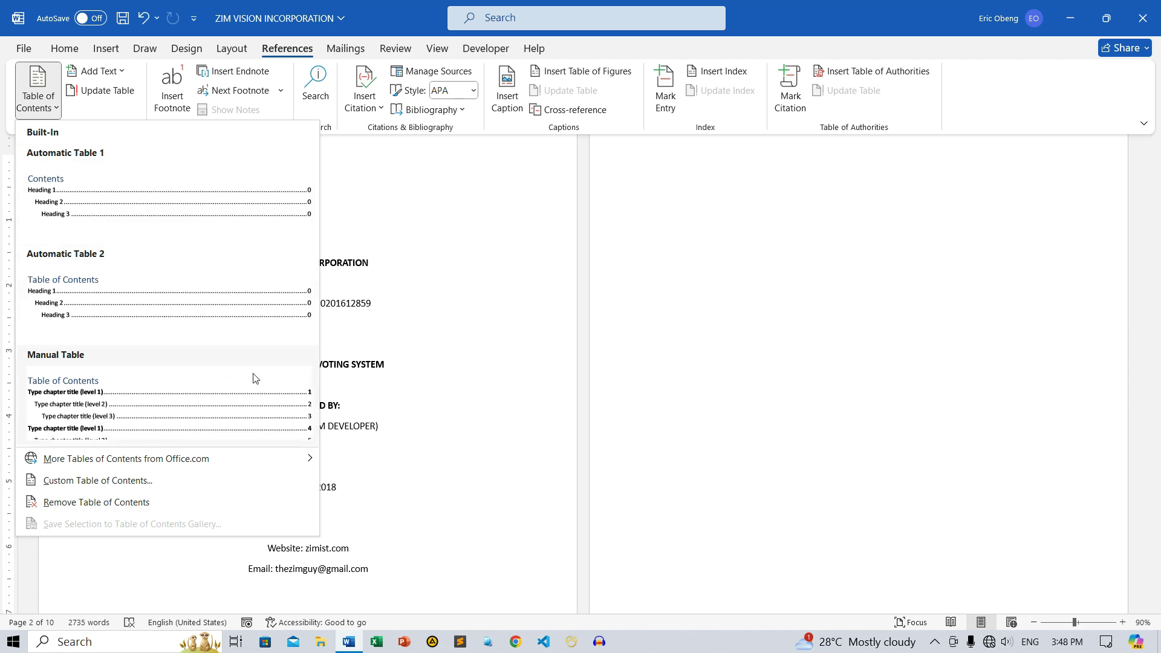
click(249, 312)
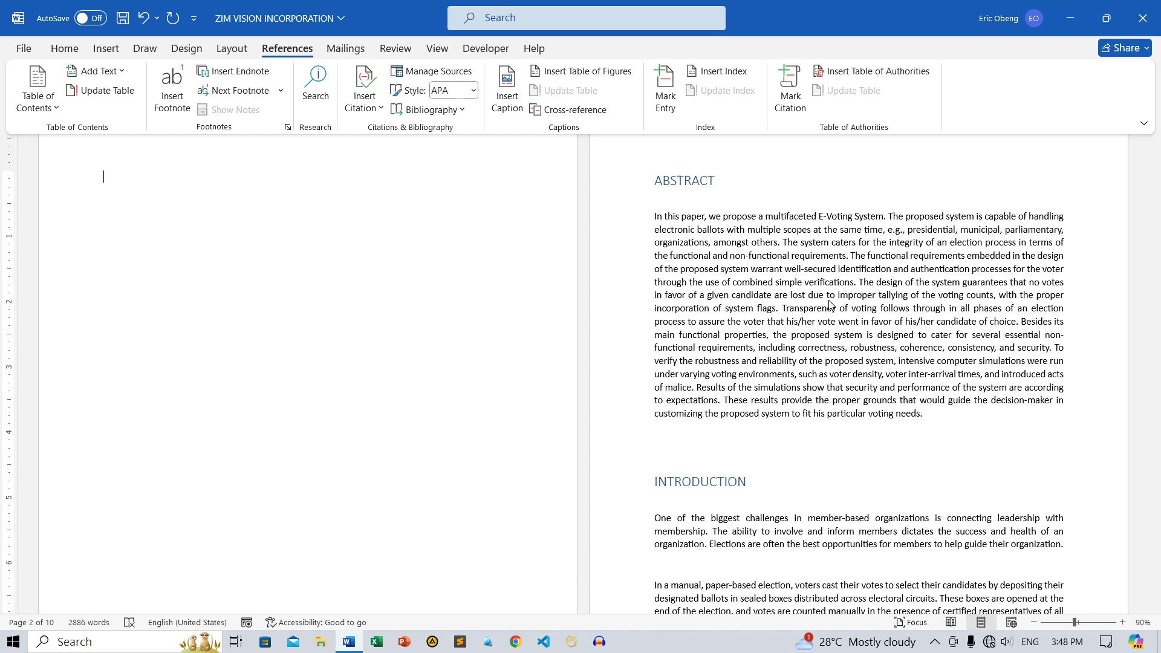
drag(1160, 275, 1160, 150)
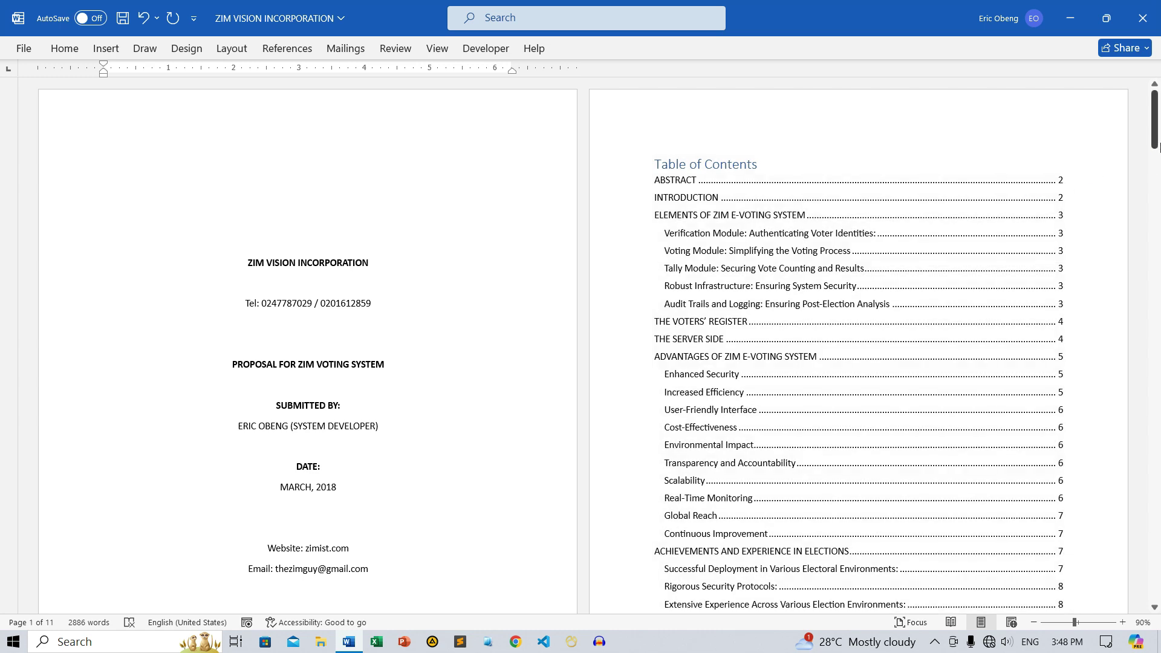
- Delete the empty page and blank line preceding the ABSTRACT heading
drag(1157, 138, 1158, 216)
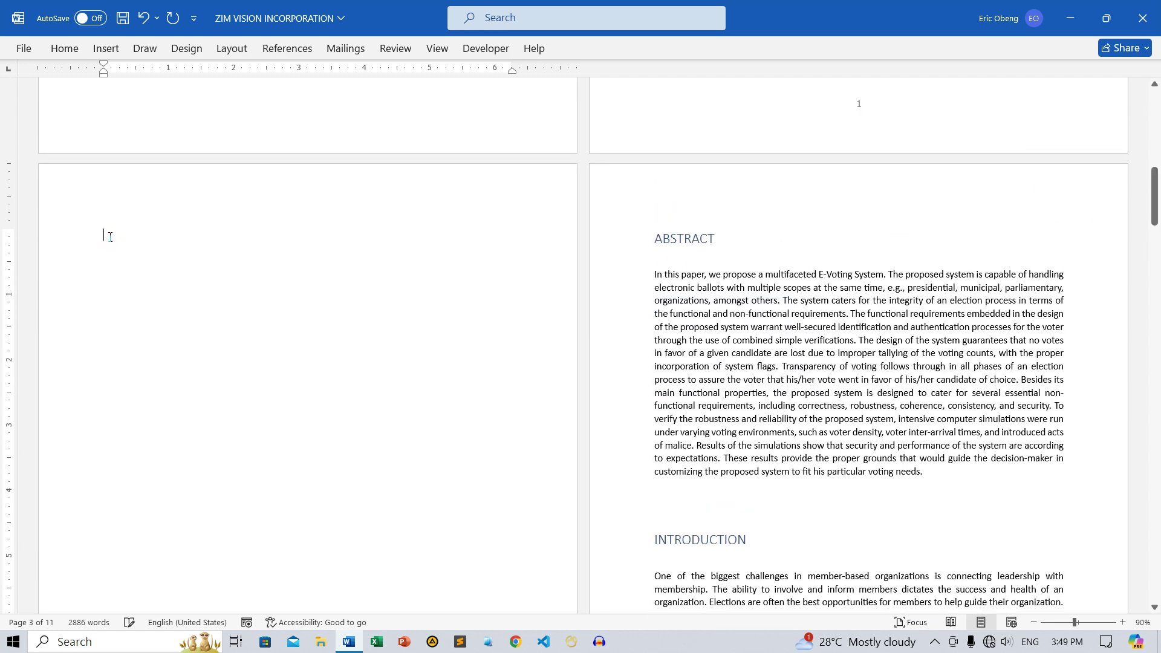
key(Delete)
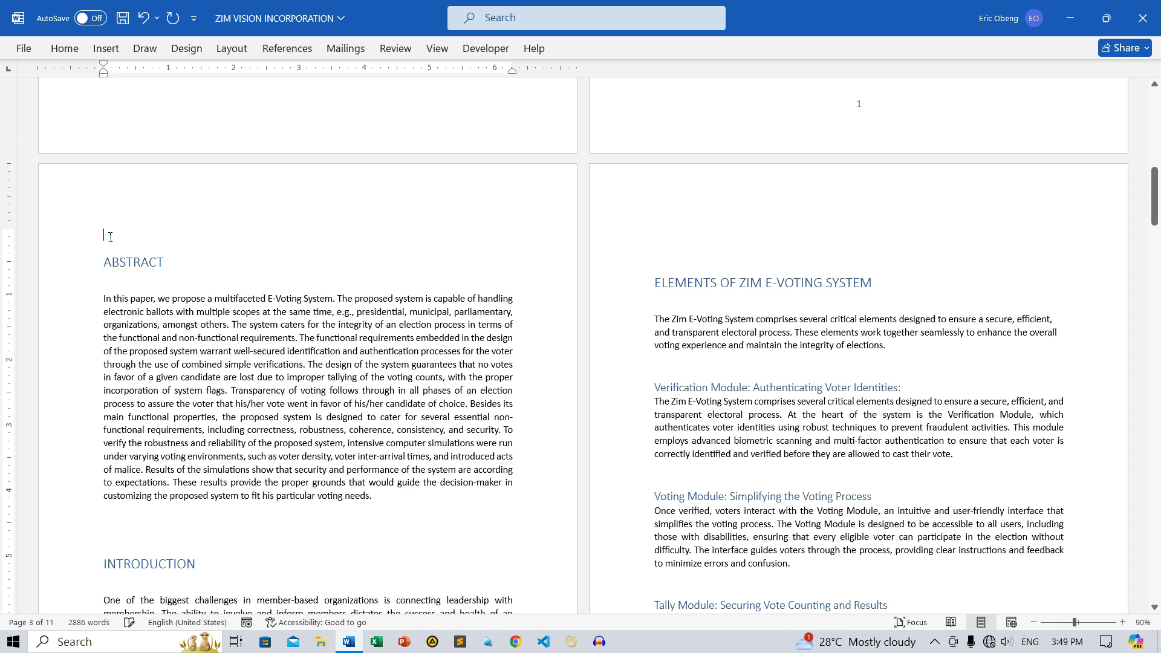
key(Delete)
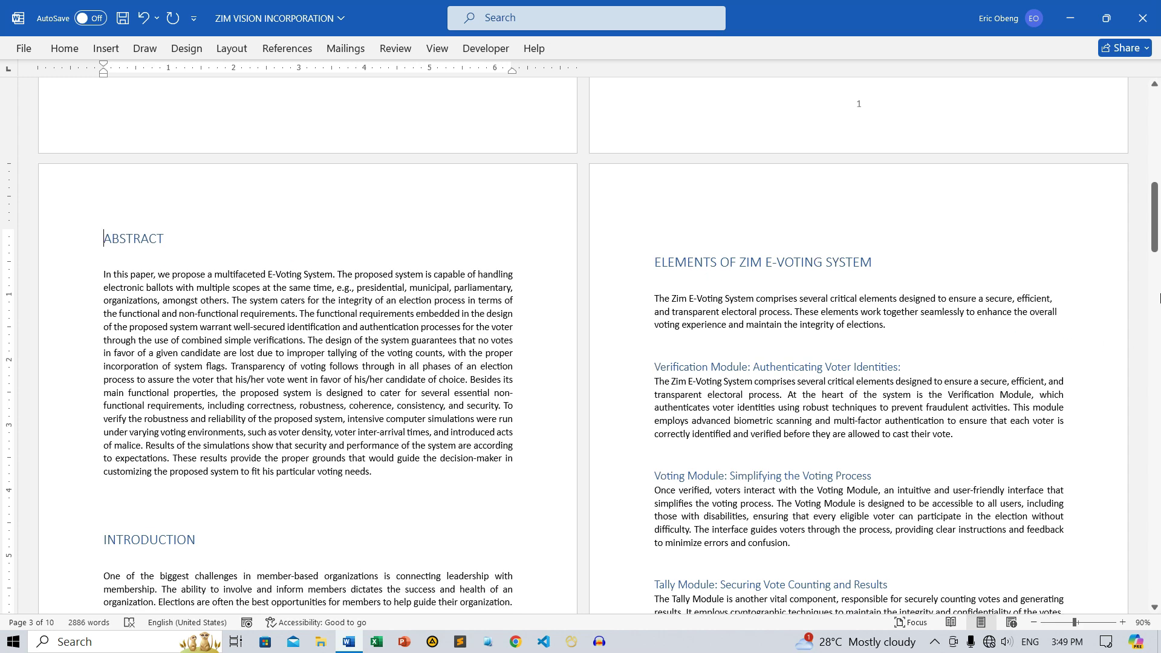
drag(1158, 244, 1160, 171)
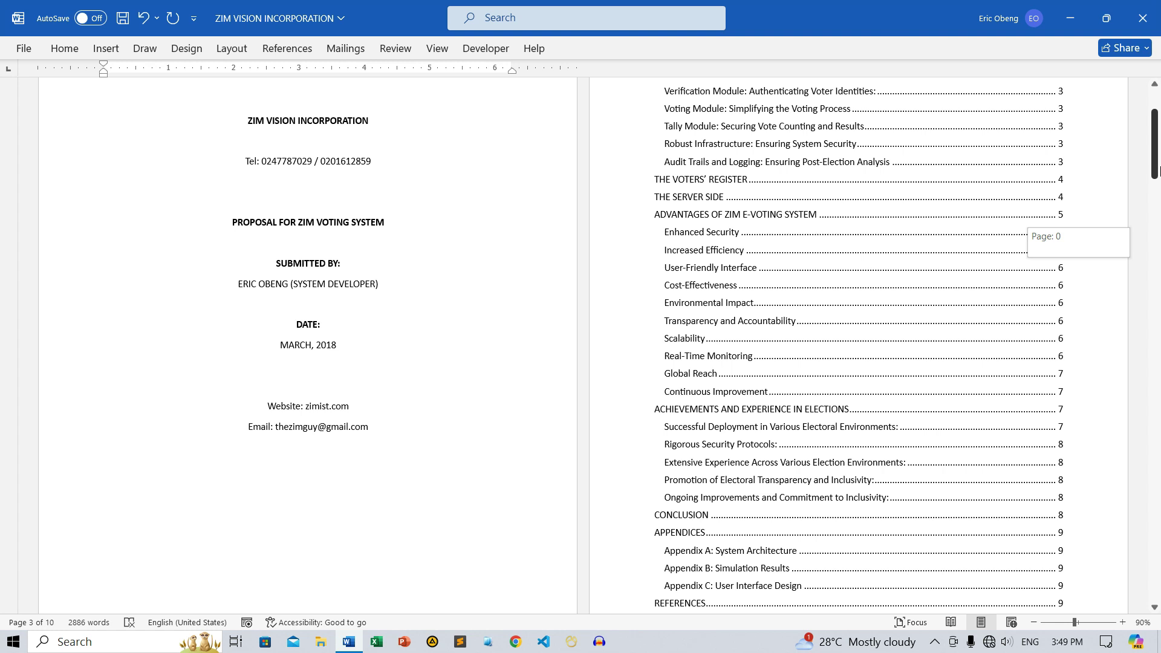
- Update the entire table of contents so it runs from Abstract (page 2) to References (page 9)
drag(1160, 172, 1159, 154)
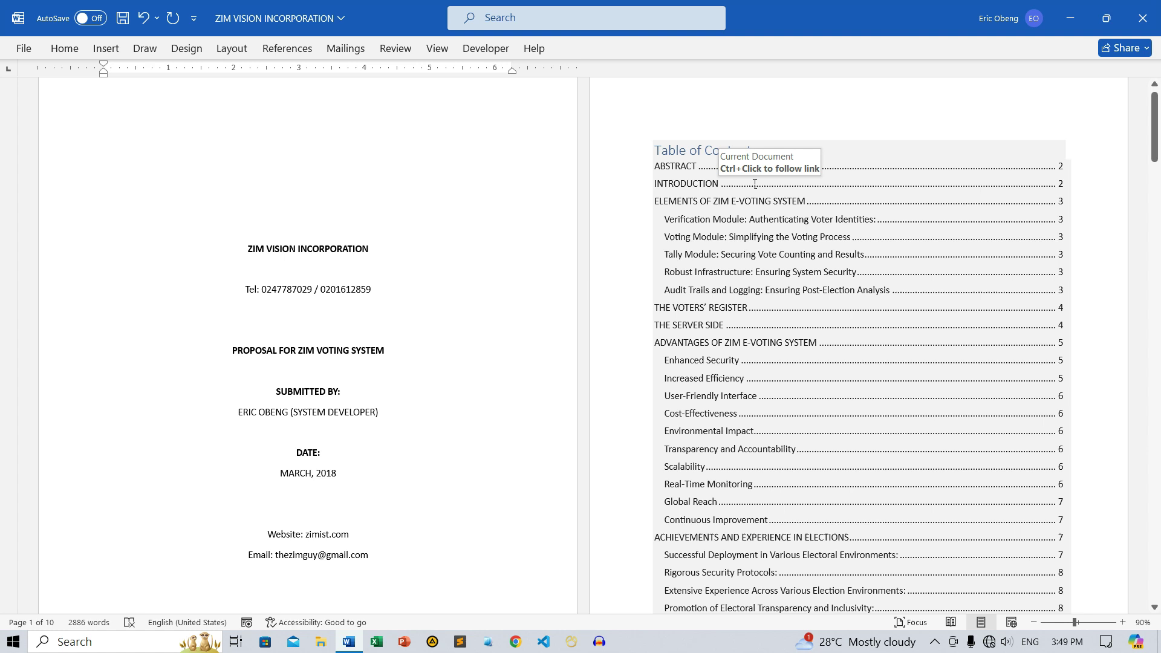
right_click(753, 184)
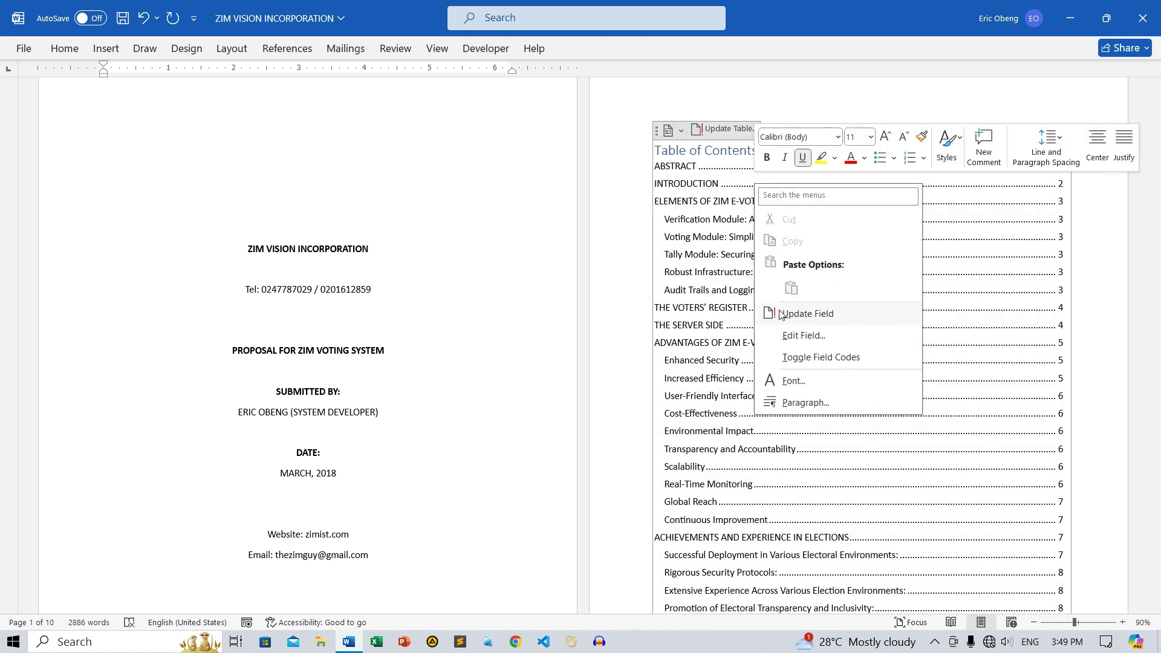
click(805, 323)
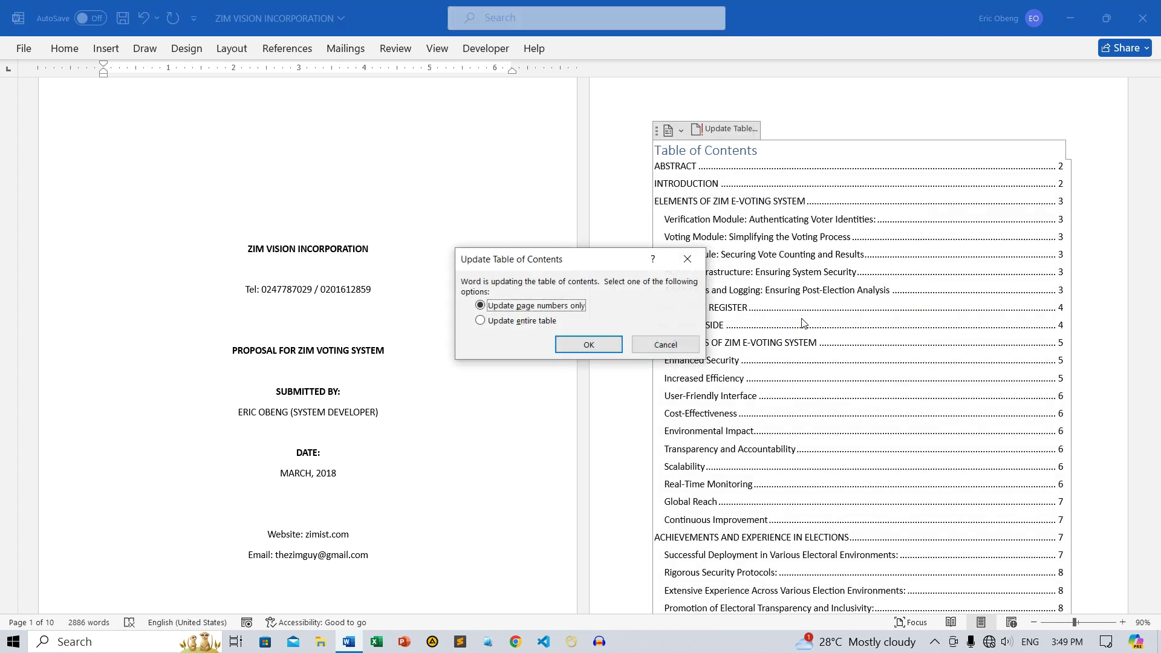
click(530, 326)
click(589, 346)
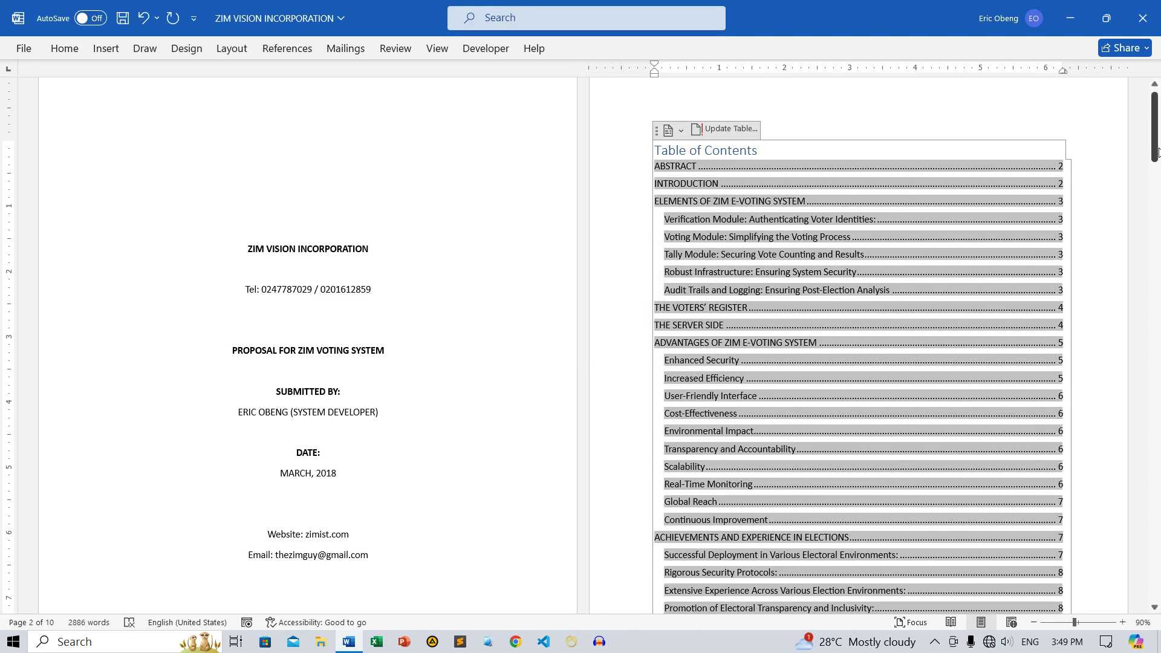
drag(1157, 152, 1157, 191)
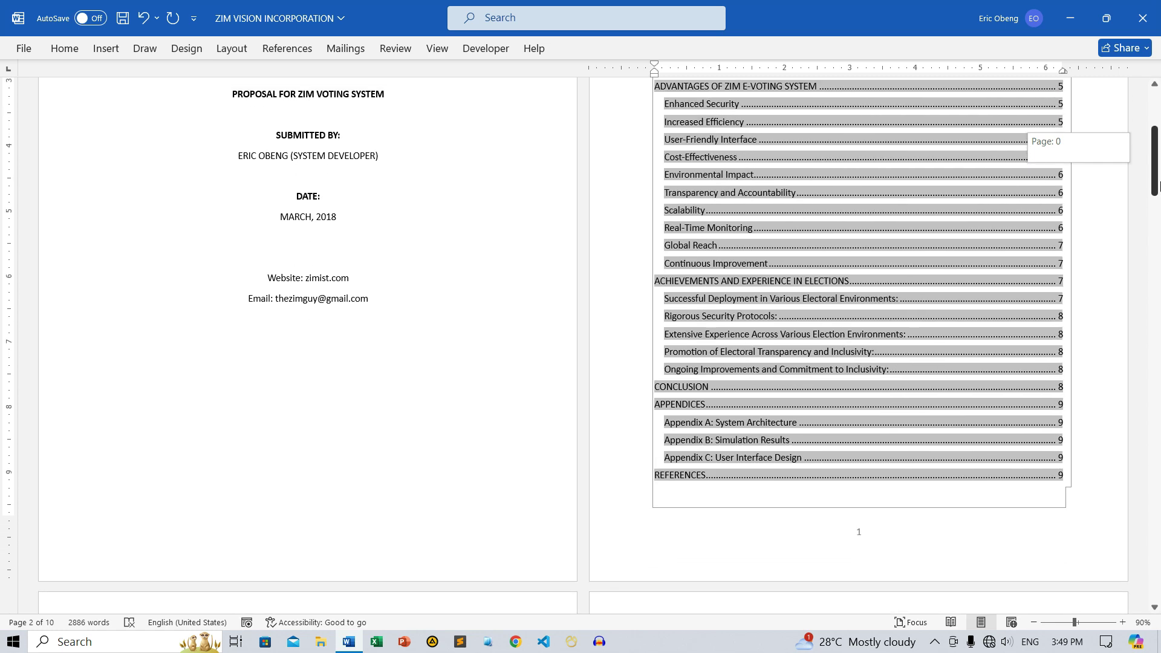
drag(1158, 186, 1158, 254)
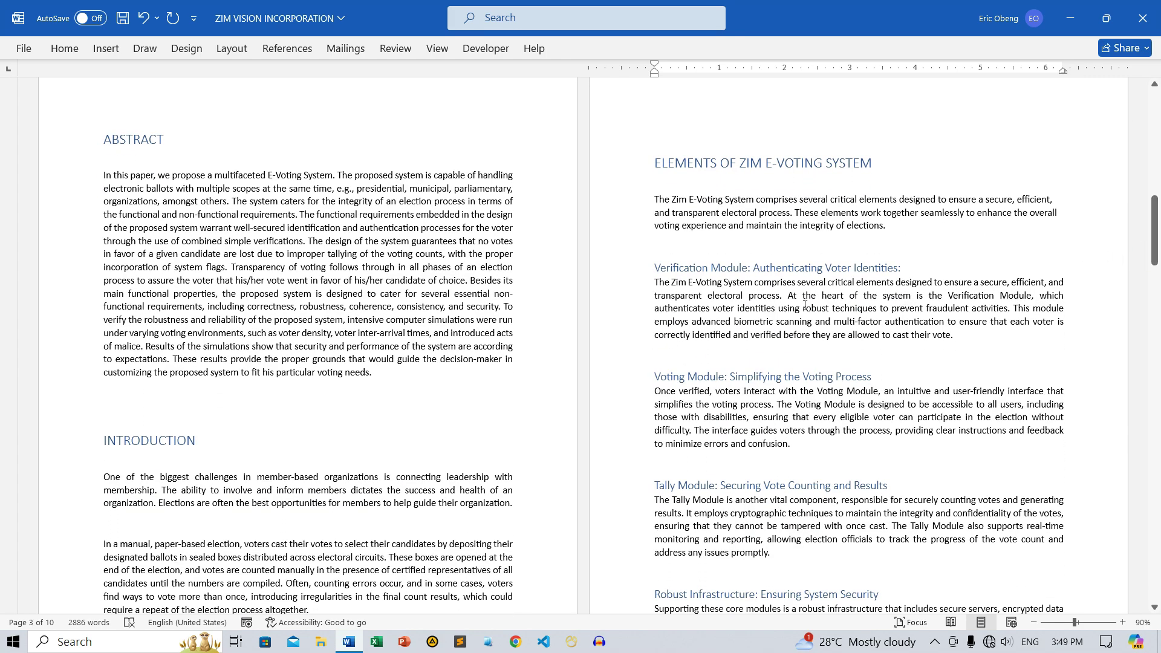
- From the ABSTRACT heading, apply the '1 Heading 1 / 1.1 Heading 2' multilevel list, checking numbers like 4.1
click(128, 139)
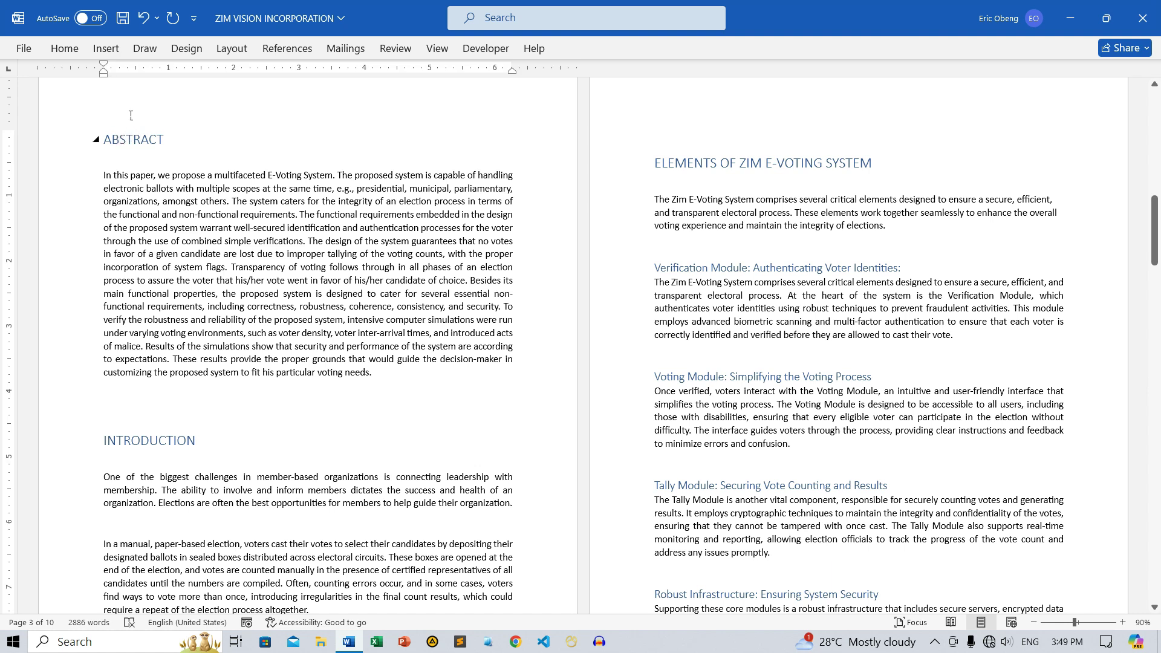
click(67, 50)
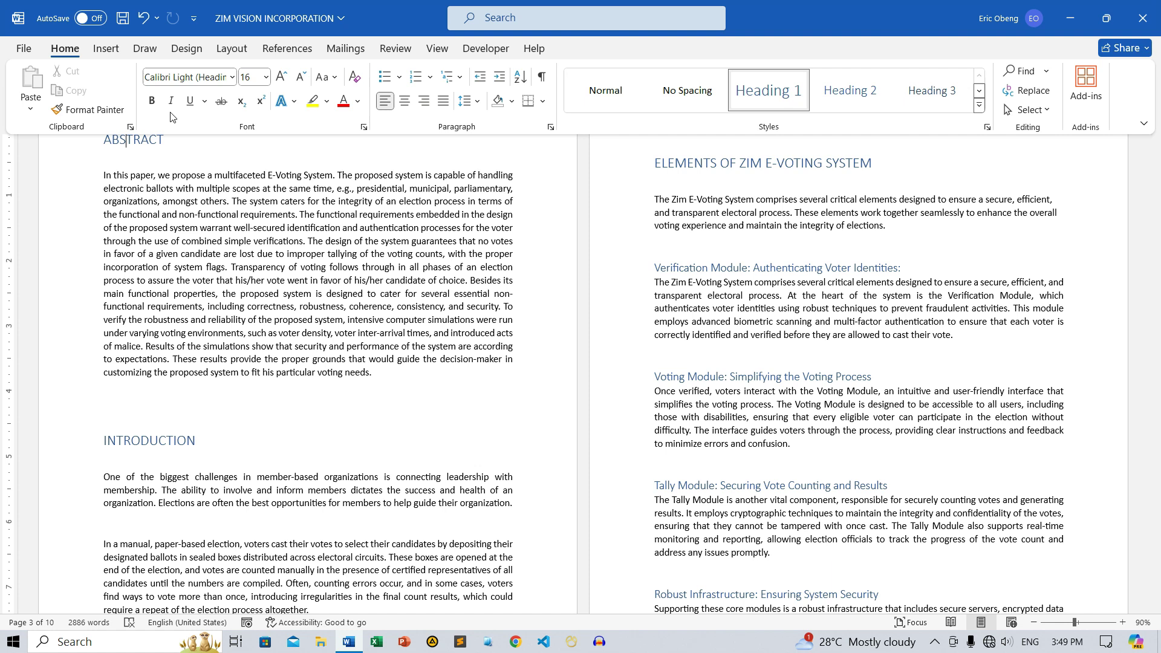
click(461, 77)
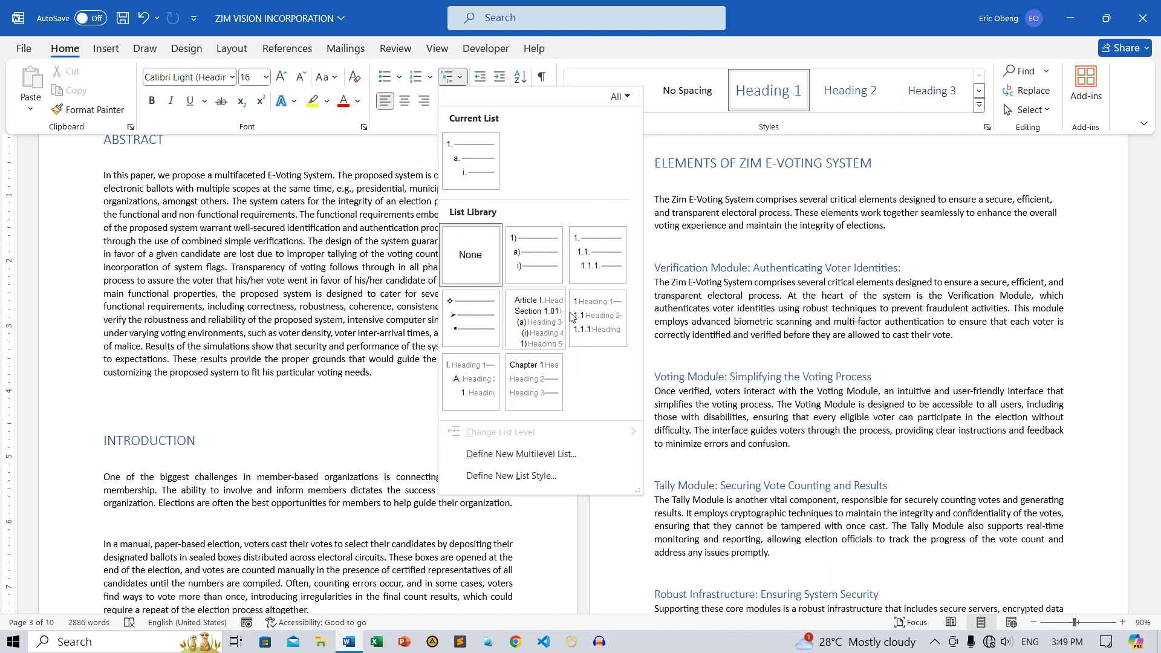
mouse_move(467, 398)
mouse_move(608, 322)
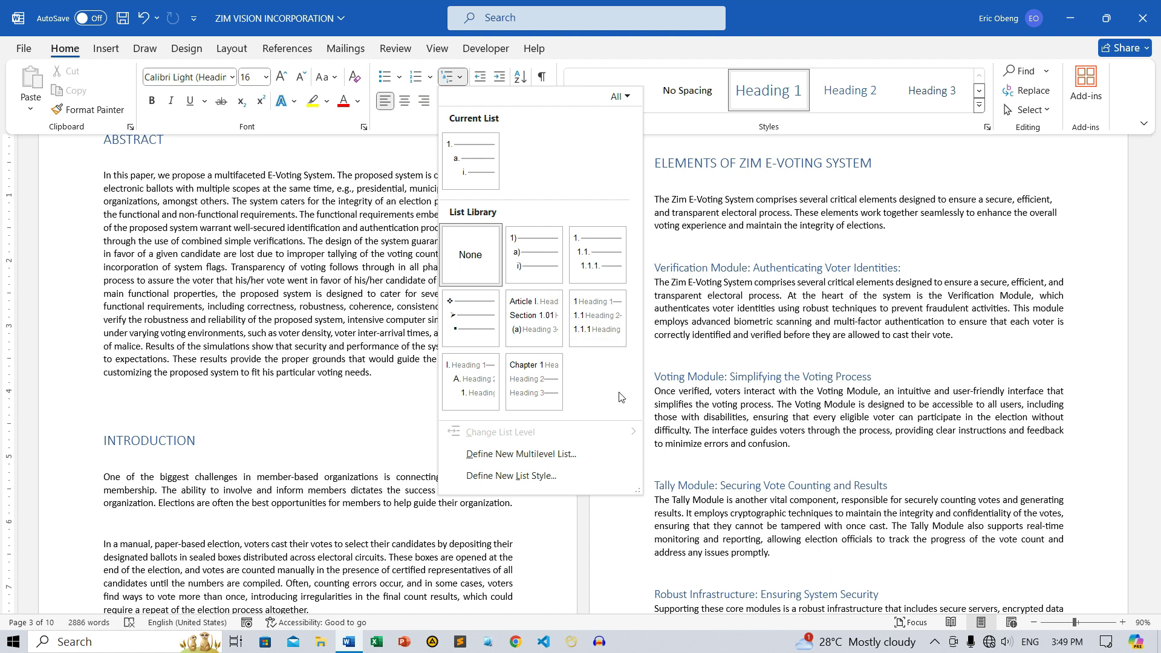
click(607, 330)
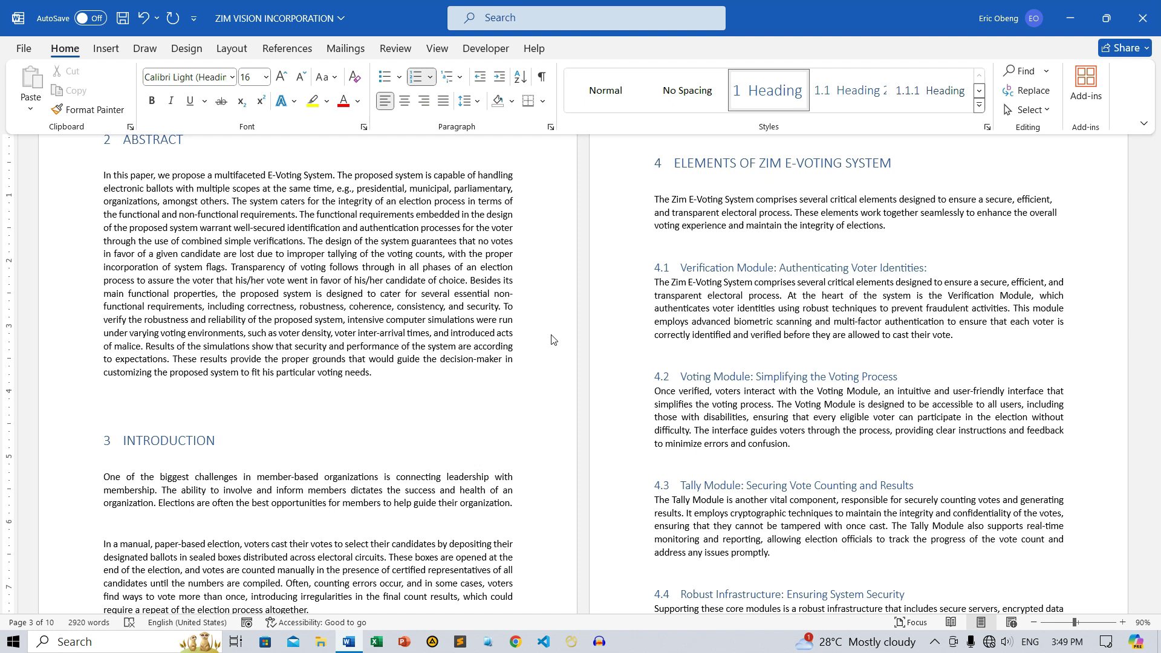
key(ctrl+F1)
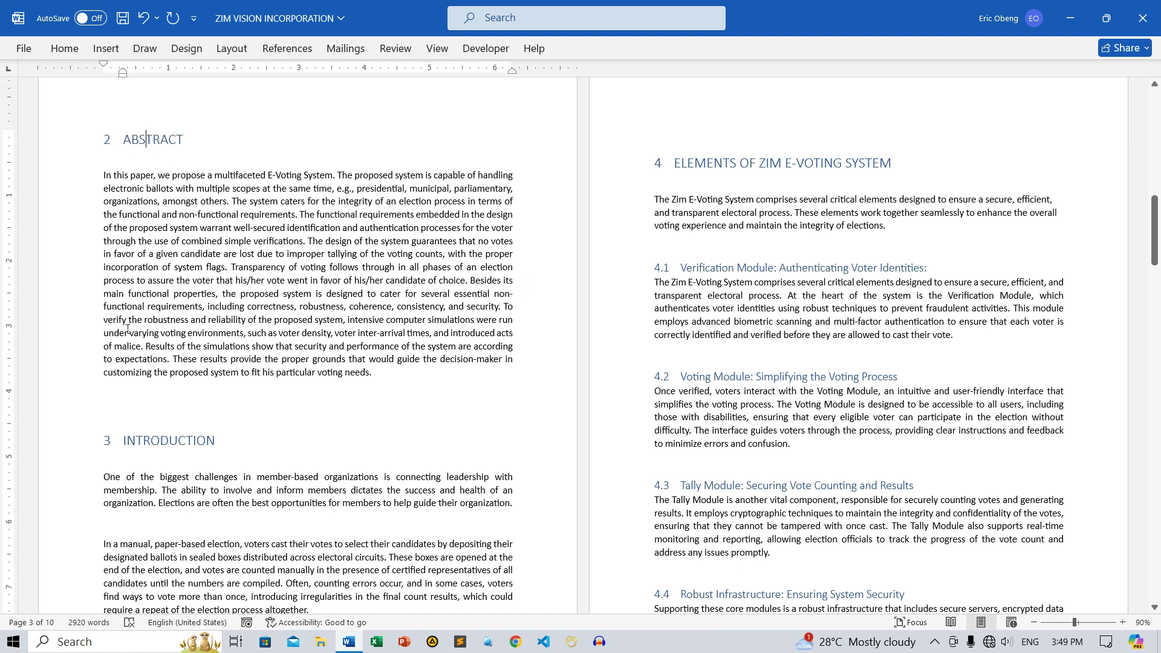
click(665, 158)
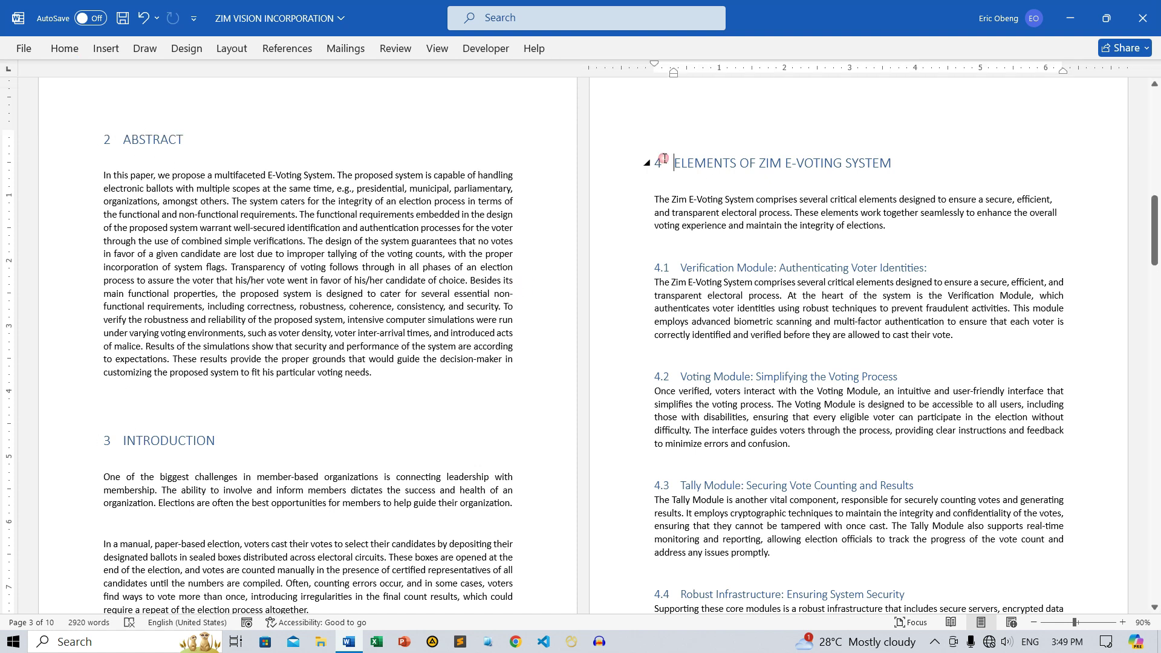
click(658, 270)
click(659, 355)
- Update the entire table of contents so entries show heading numbers like 4.1 and 7.10
drag(1159, 270, 1159, 158)
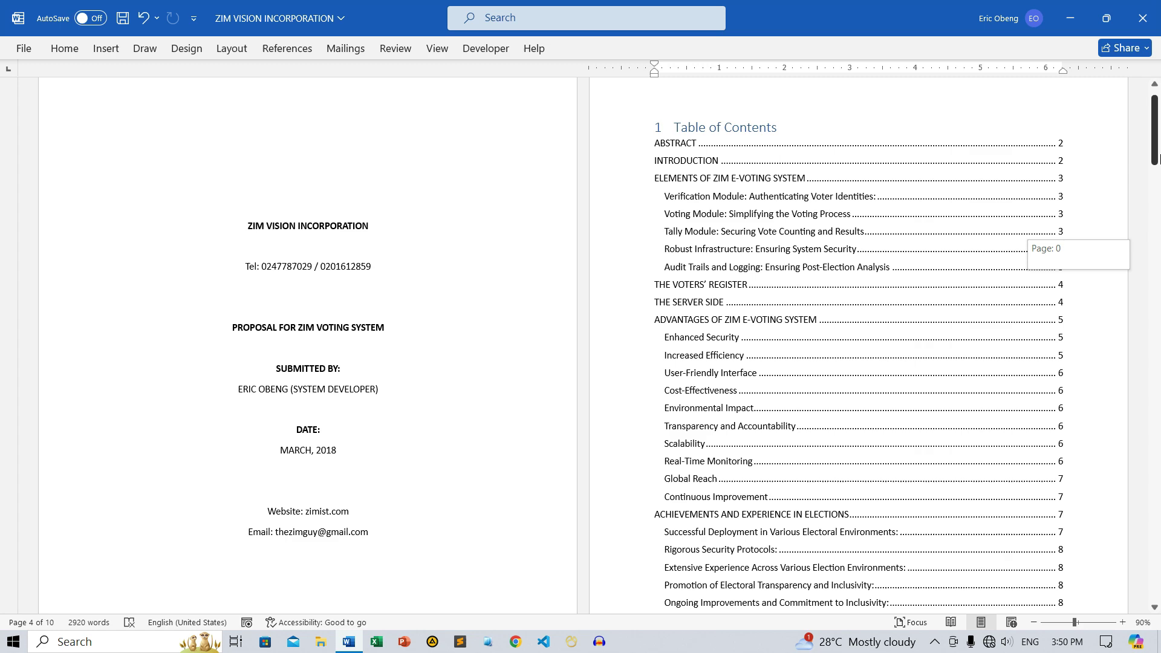
click(899, 187)
click(757, 188)
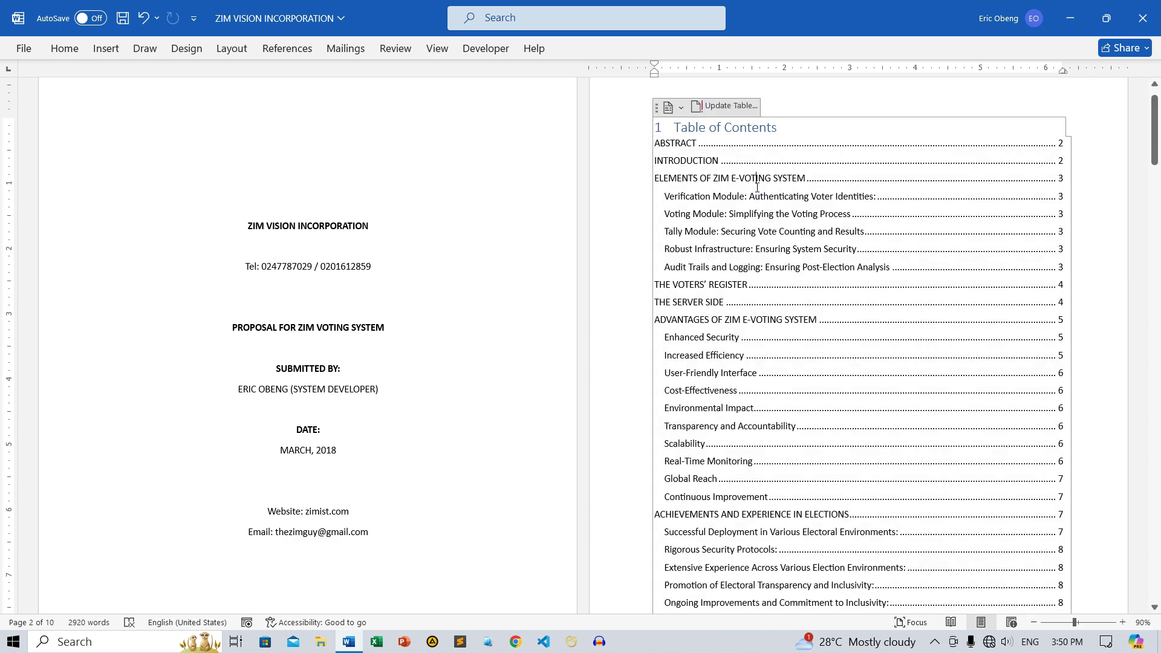
right_click(808, 165)
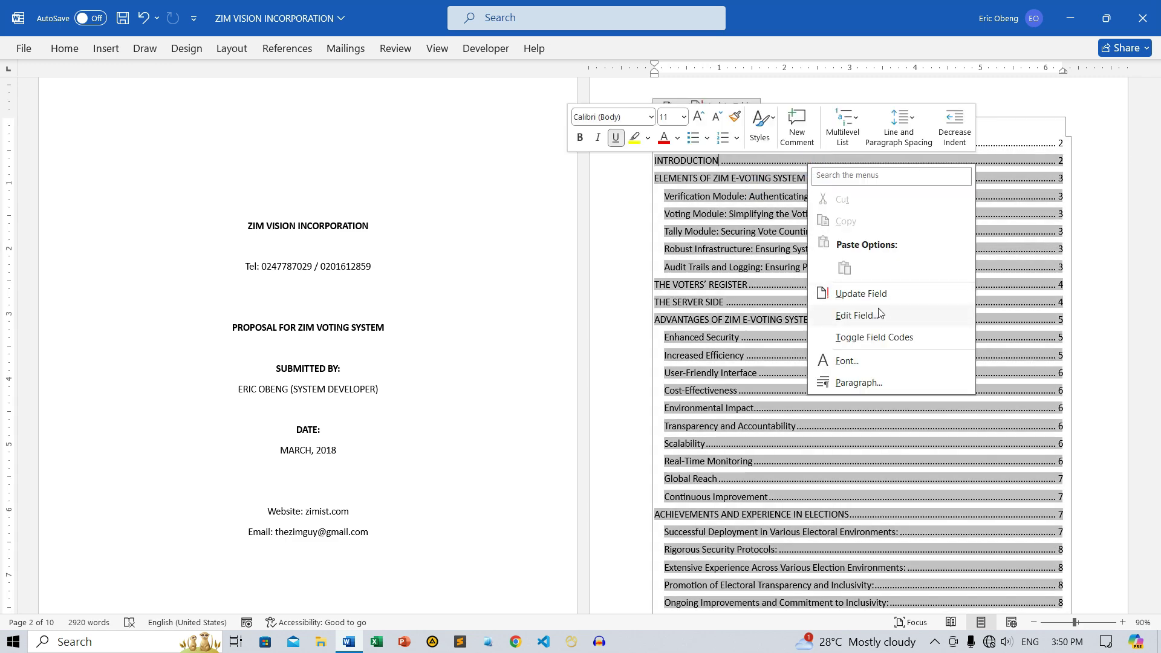
click(865, 296)
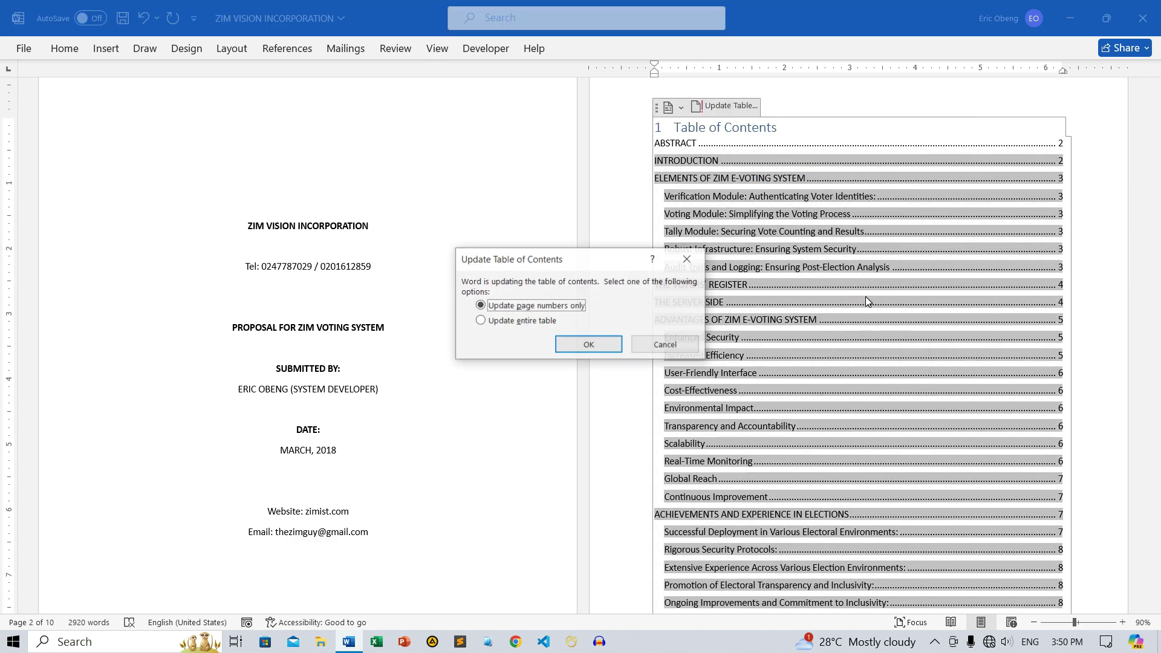
click(522, 321)
click(581, 349)
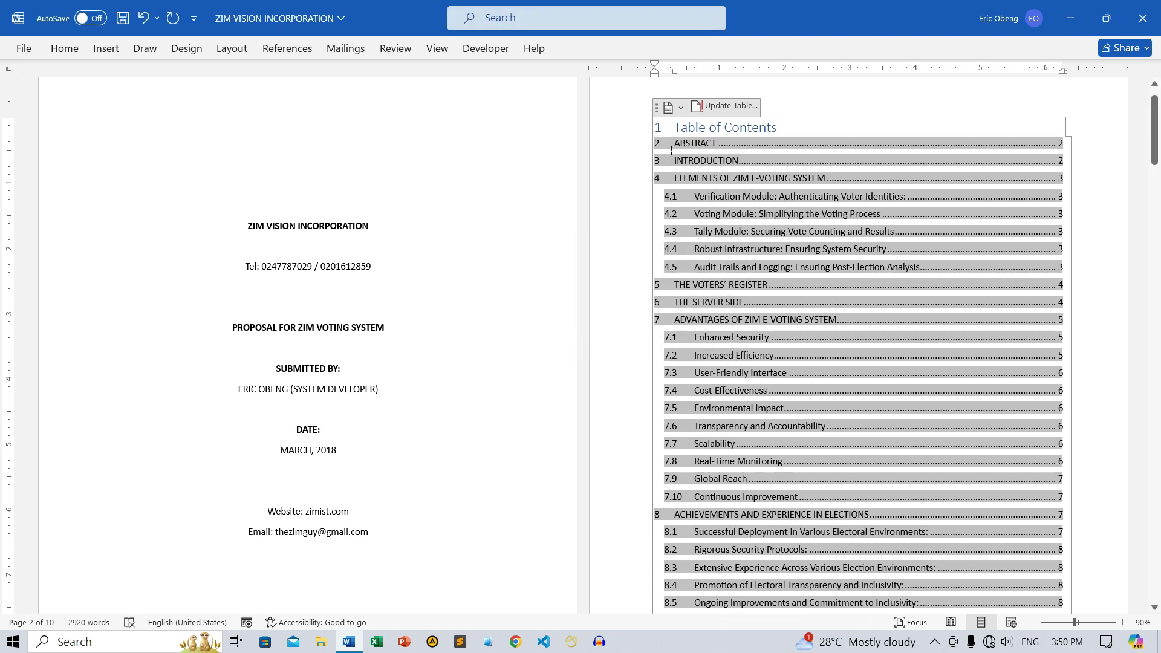
mouse_move(1157, 151)
mouse_down()
mouse_move(1157, 203)
mouse_move(1157, 147)
mouse_up()
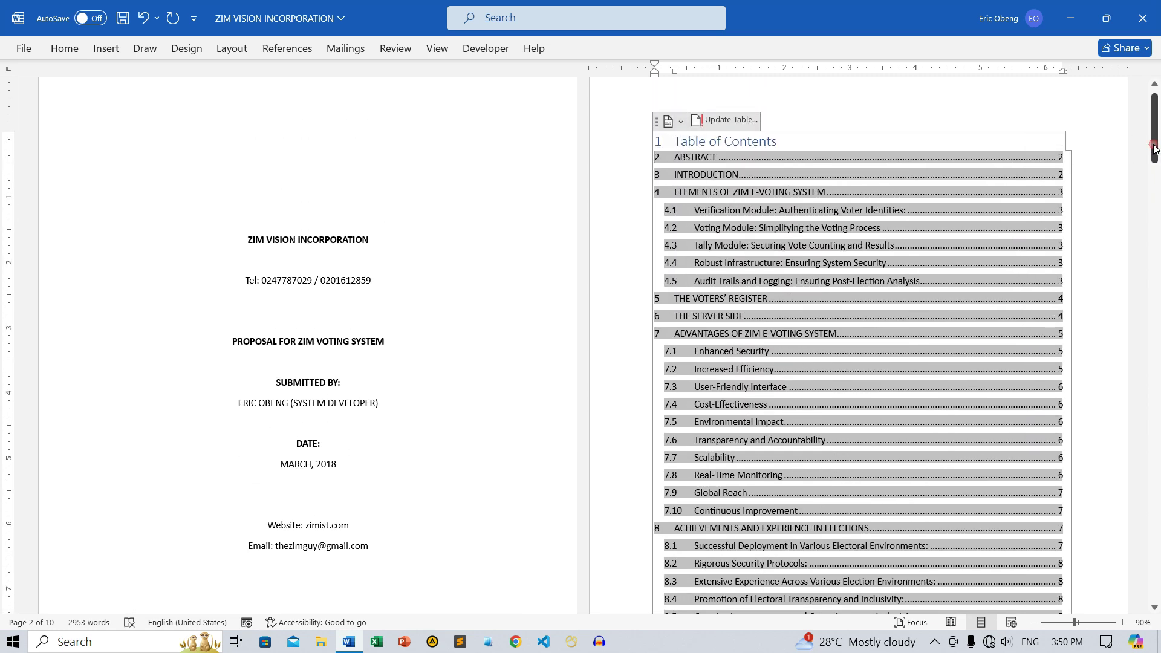
- Drop the Table of Contents title's number and update the entire TOC so Abstract becomes 1
click(676, 142)
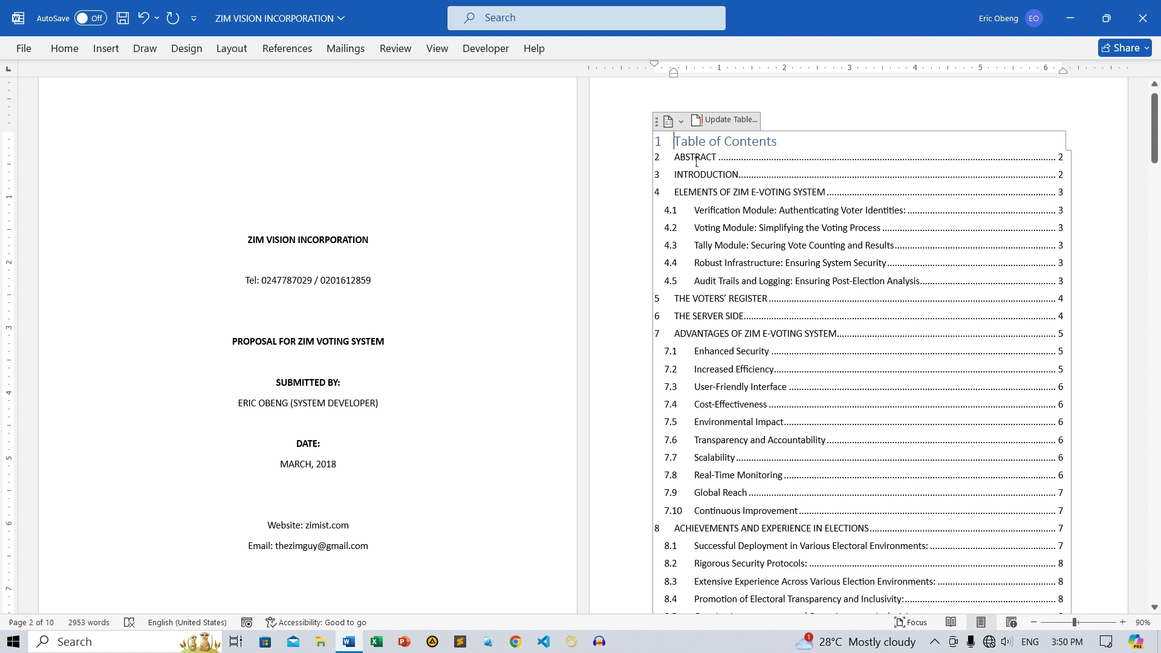
key(BackSpace)
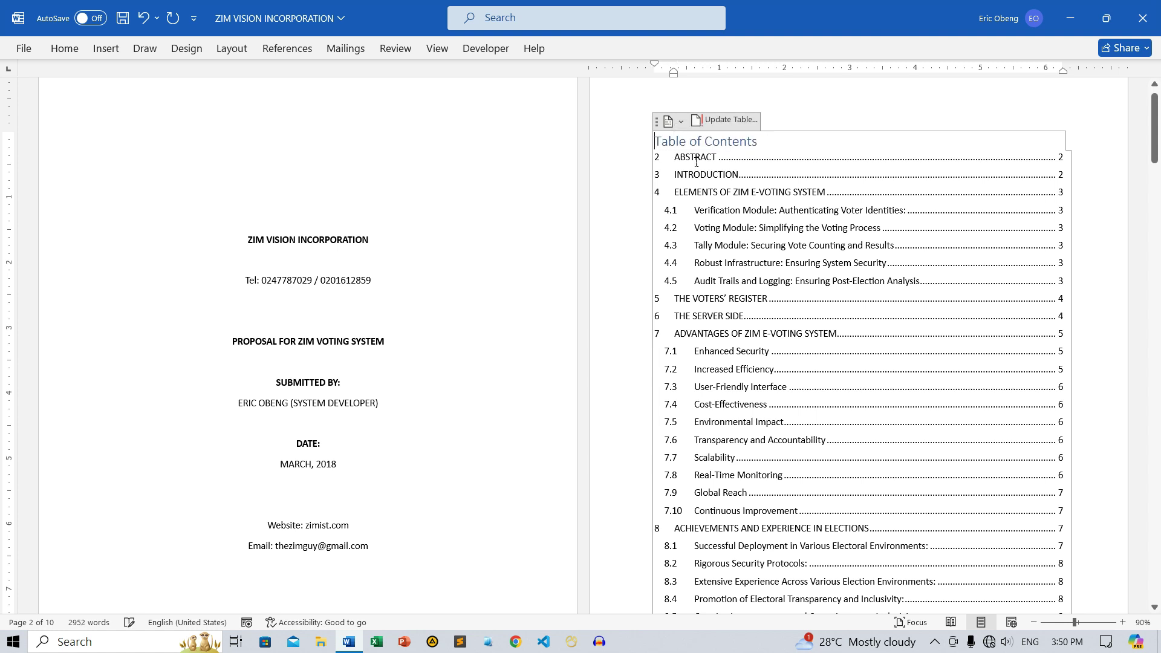
right_click(758, 228)
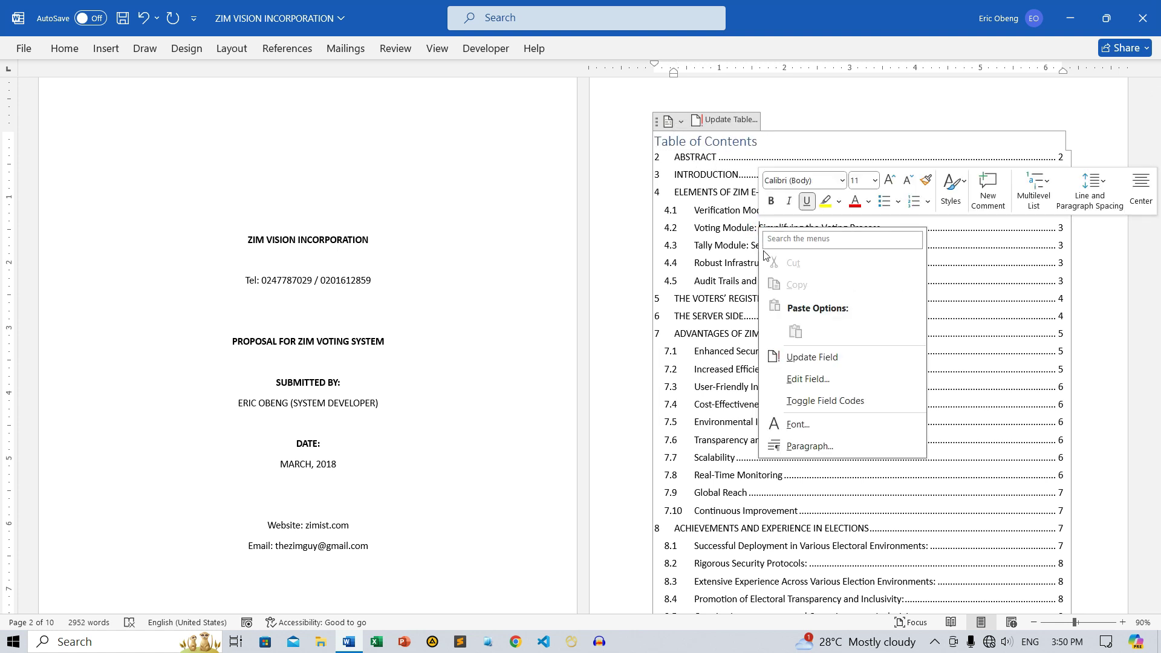
click(809, 358)
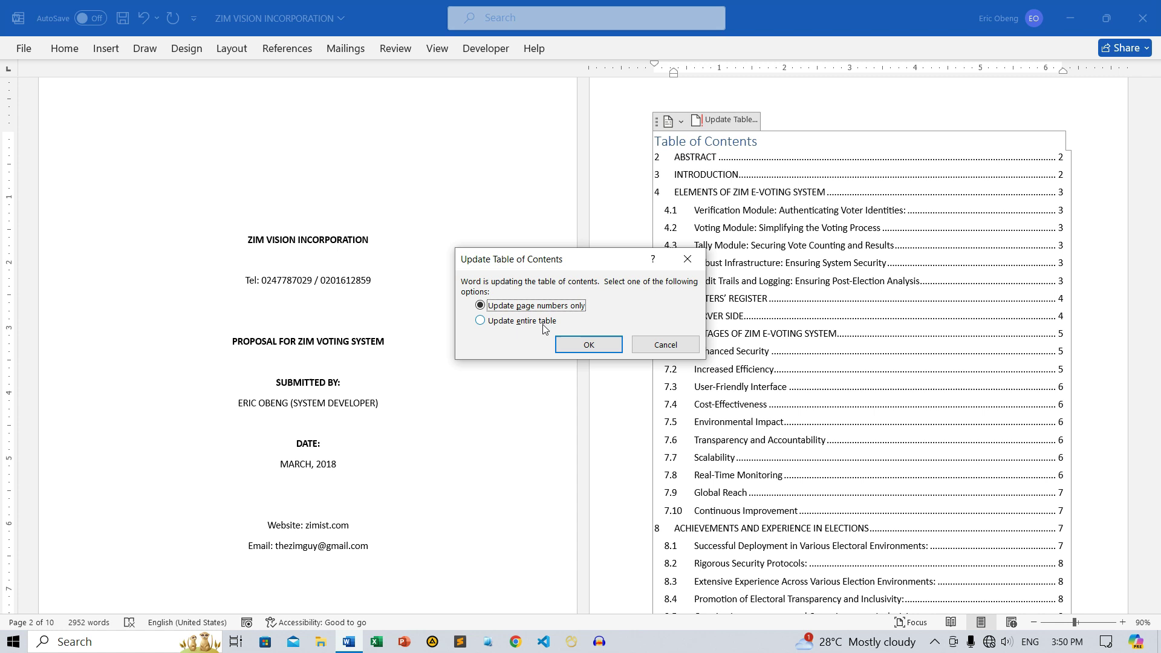
click(480, 320)
click(578, 344)
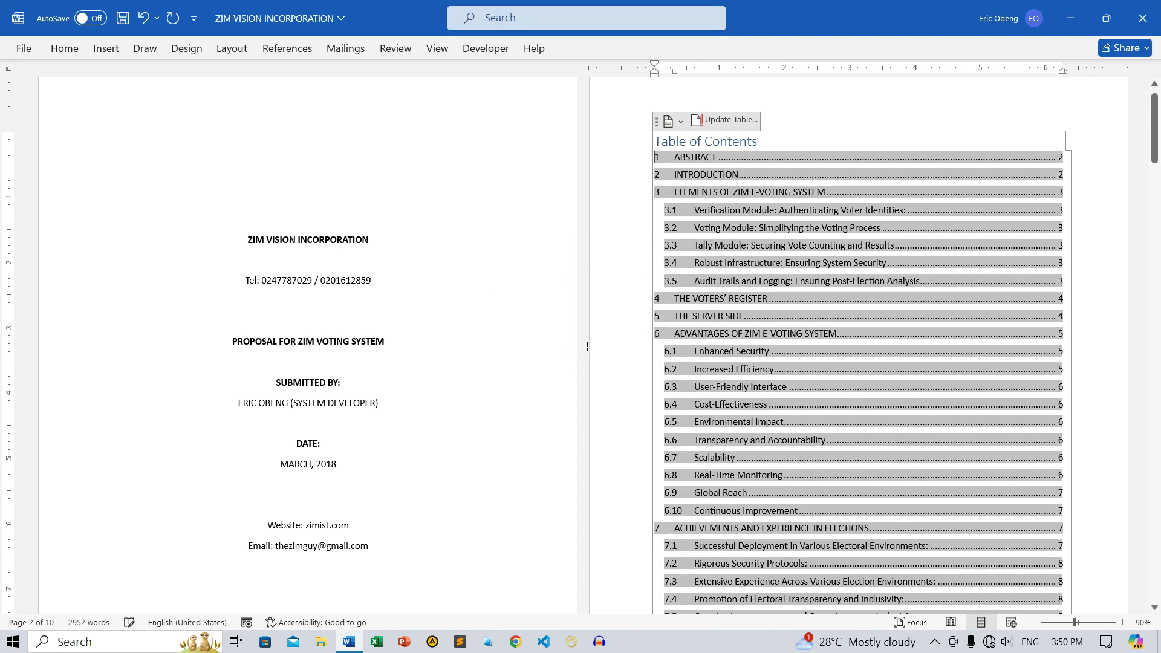
click(840, 263)
mouse_move(1157, 151)
mouse_down()
mouse_move(1157, 515)
mouse_move(1151, 140)
mouse_up()
click(1106, 195)
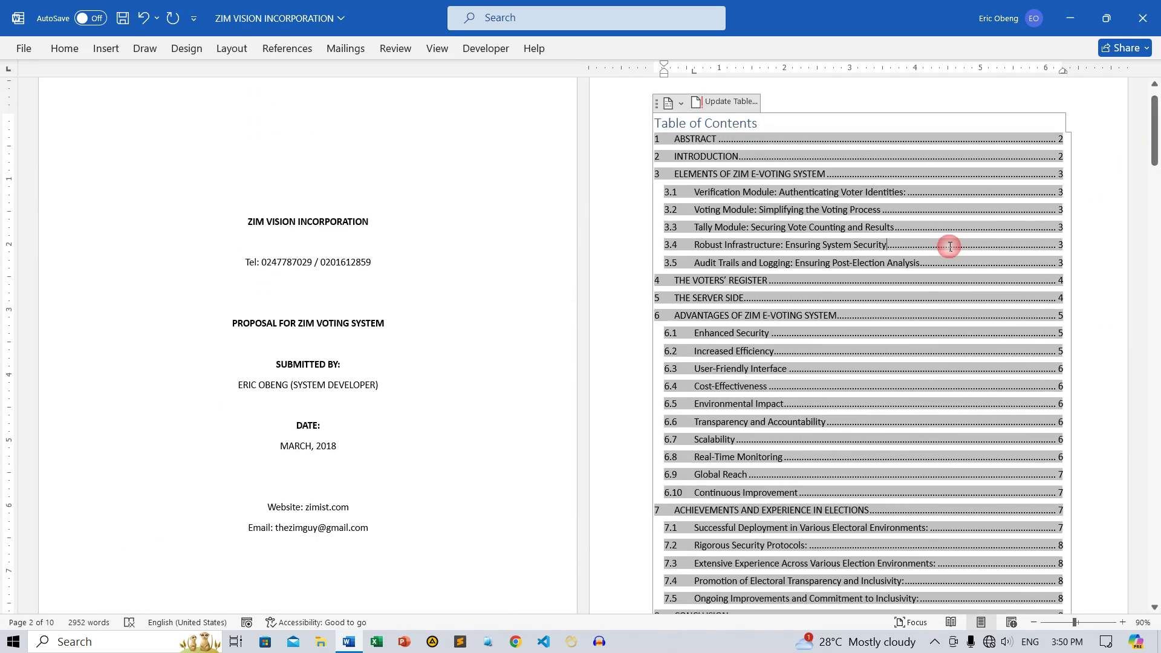